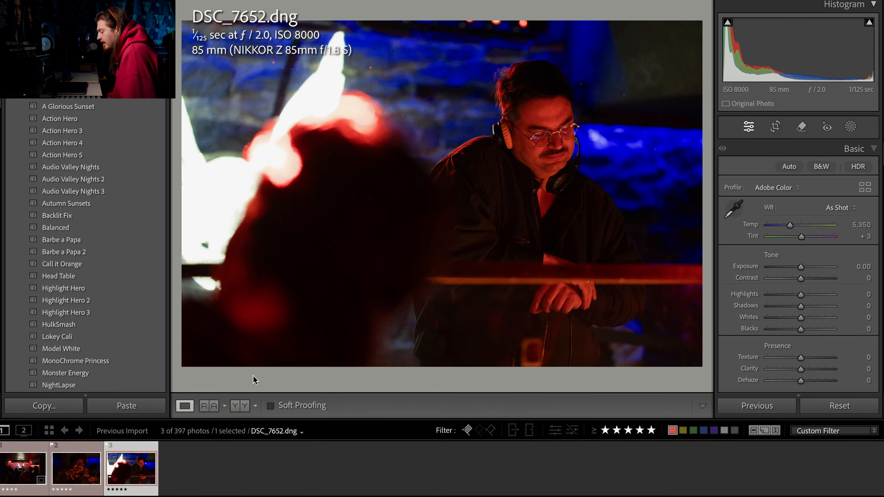
- Compare the three filtered nightclub photos by moving back and forth between them at full view
key(Left)
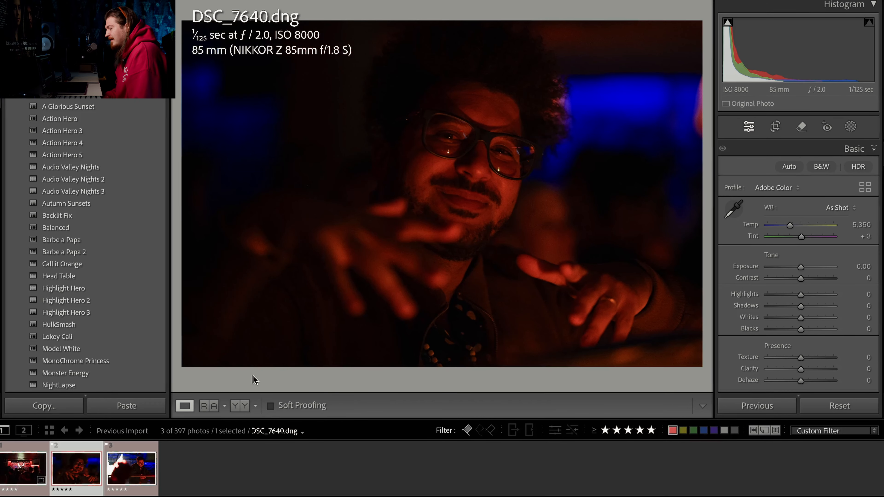
key(Left)
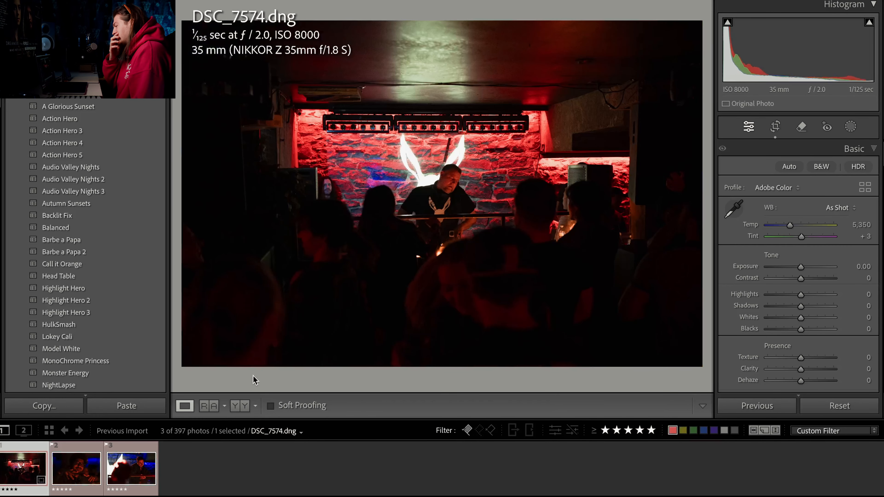
key(Right)
key(Right)
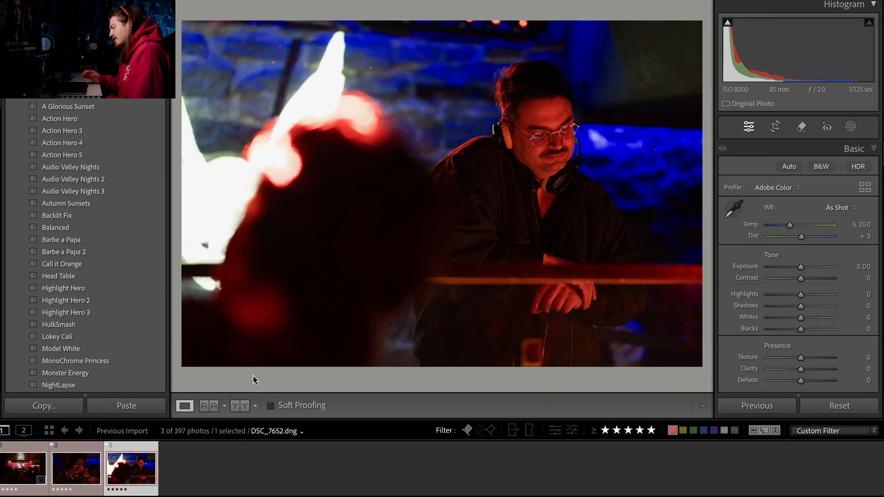
key(Left)
key(Left)
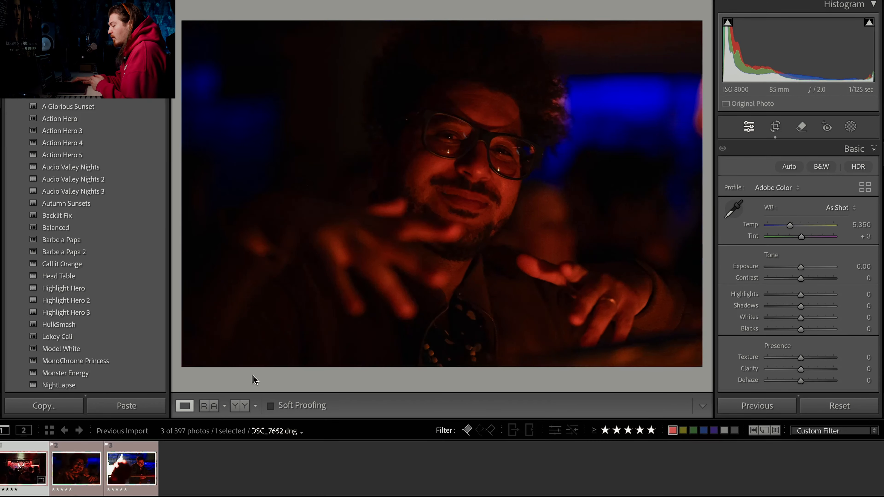
key(Right)
key(Right)
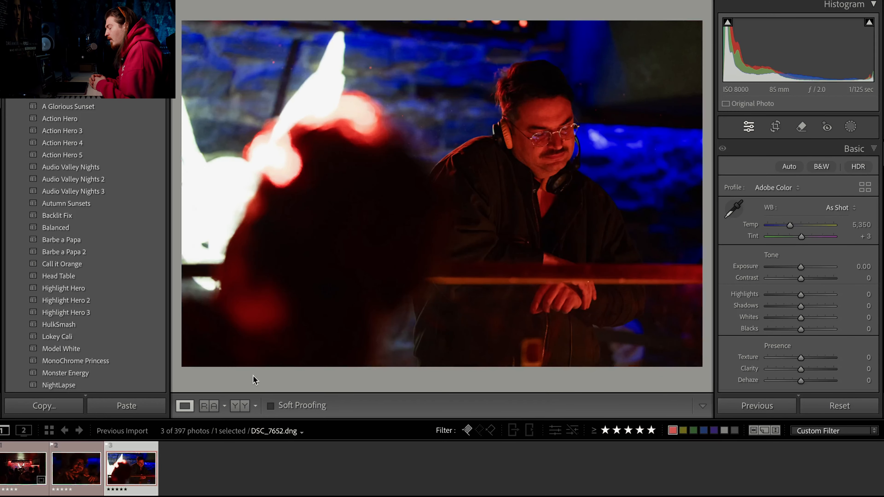
key(Left)
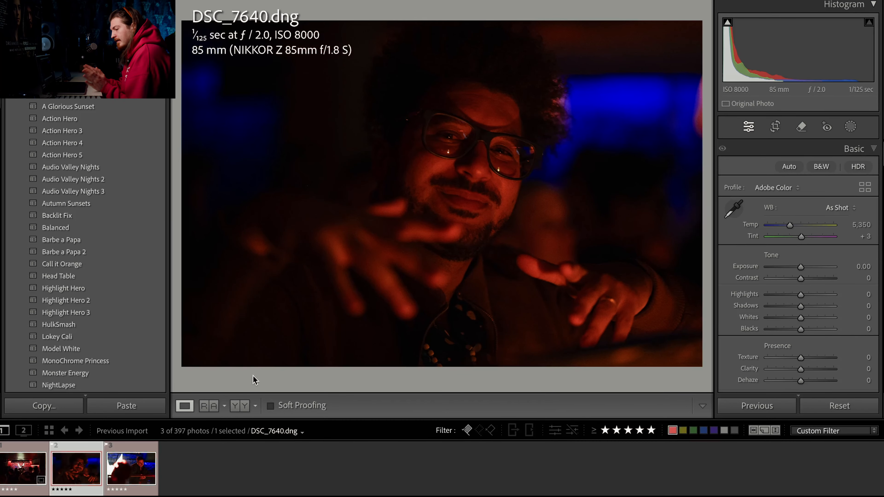
- Open DSC_7574.dng for editing and check its shadow and highlight clipping
click(10, 477)
scroll(823, 290, down, 3)
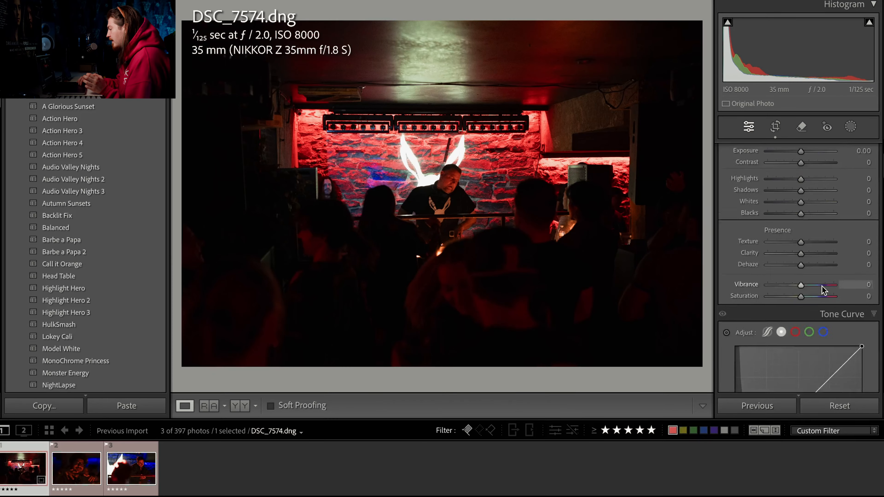
scroll(823, 290, down, 15)
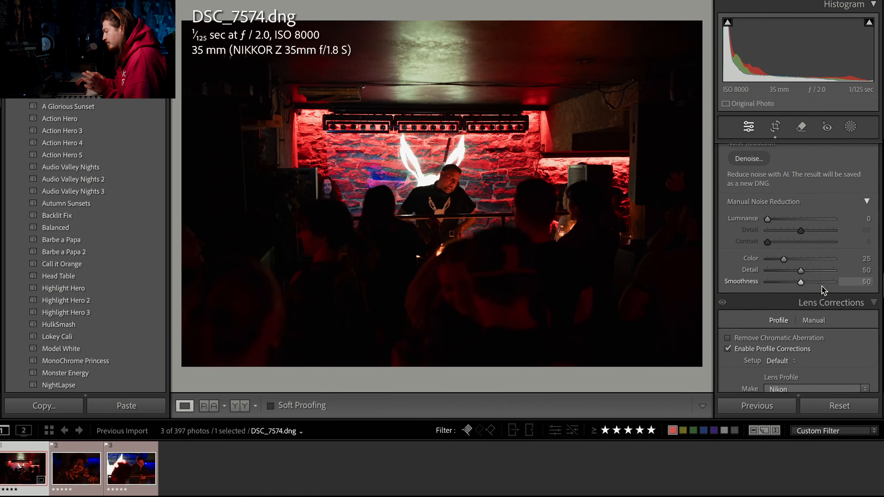
scroll(822, 289, up, 15)
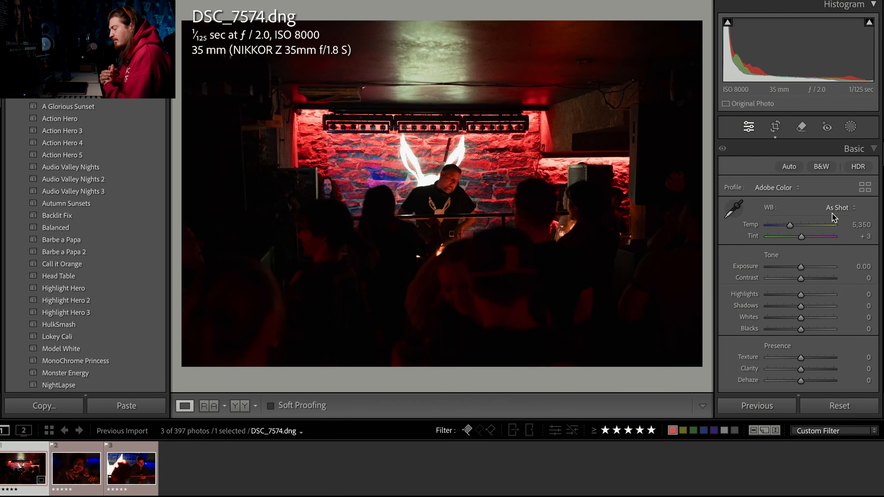
key(j)
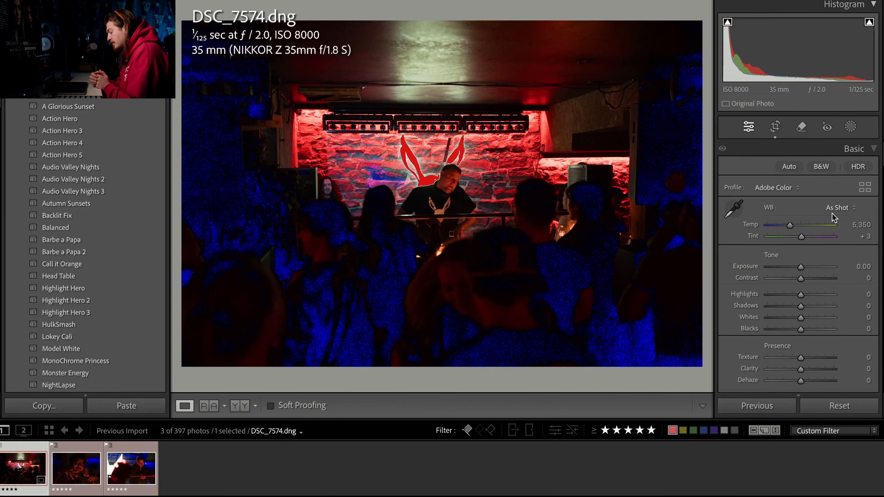
key(j)
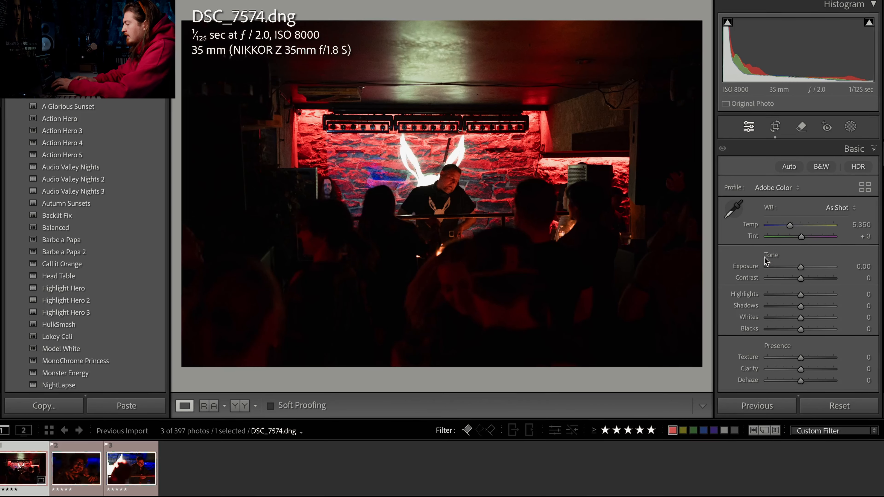
- Set Blacks to +64, Shadows to −17, Whites to +18 and Highlights to +11, checking the clipping overlay
mouse_move(801, 329)
mouse_down()
mouse_move(830, 331)
mouse_move(810, 306)
mouse_move(780, 312)
mouse_move(812, 321)
mouse_move(799, 319)
mouse_up()
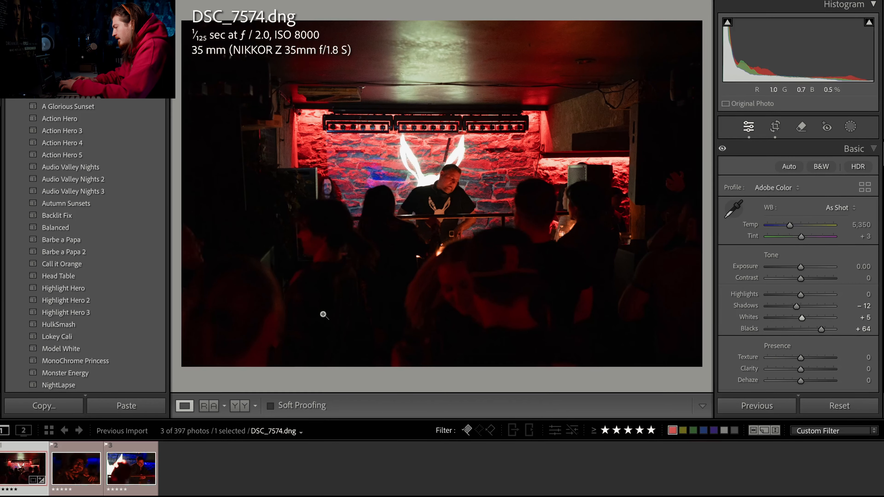
drag(802, 318, 806, 297)
key(j)
key(j)
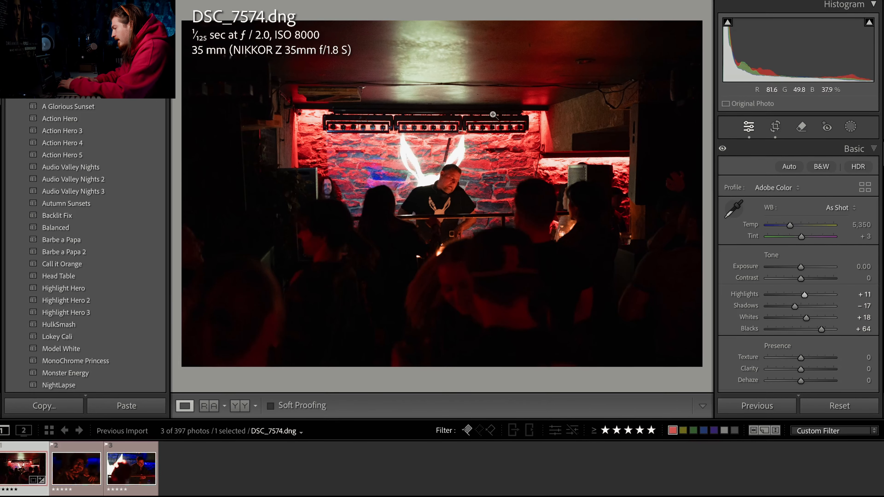
- Straighten the crop to an angle of −3.27 and lock it to the Original aspect ratio
key(r)
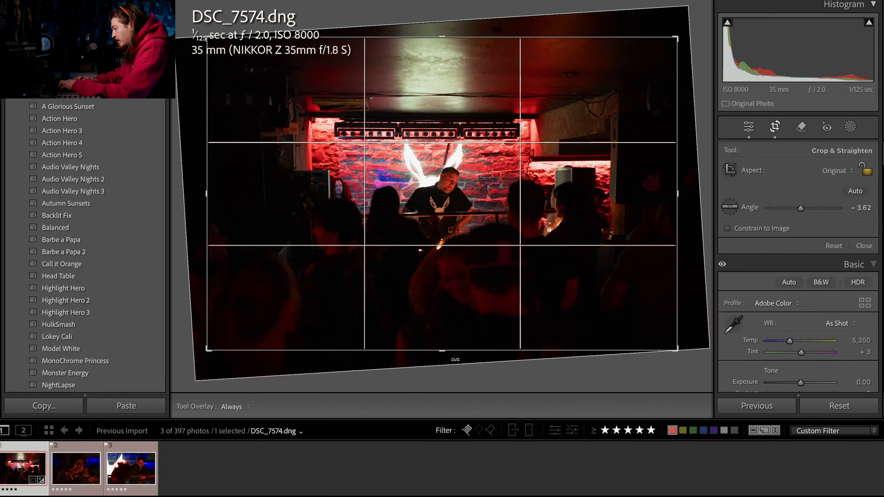
drag(452, 376, 452, 376)
key(r)
key(r)
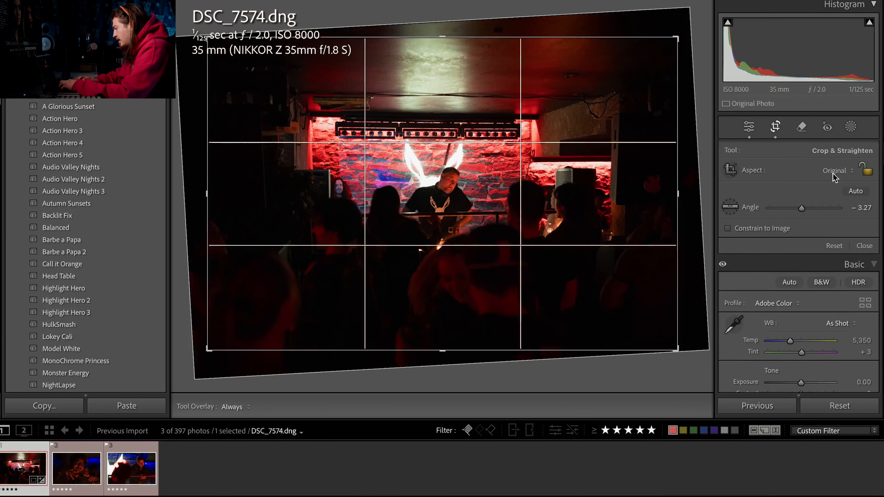
click(835, 171)
click(831, 171)
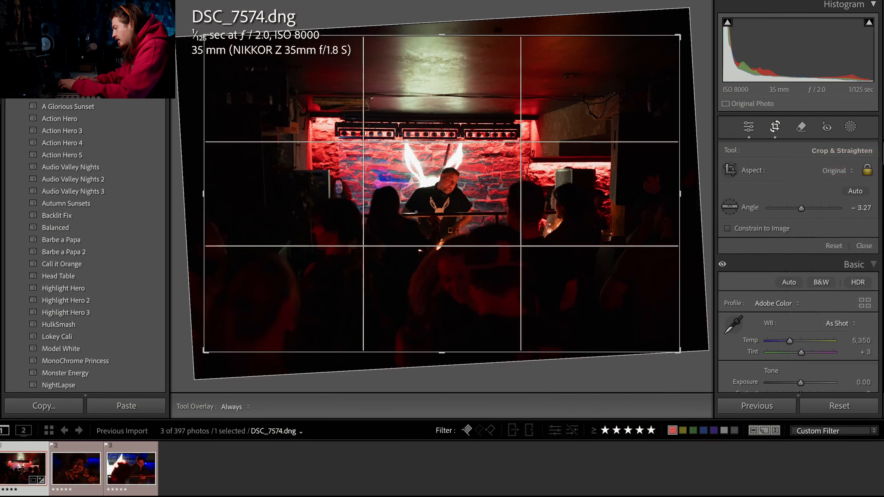
- Try the As Shot crop aspect with the angle at 0.39, and undo these crop changes
click(835, 171)
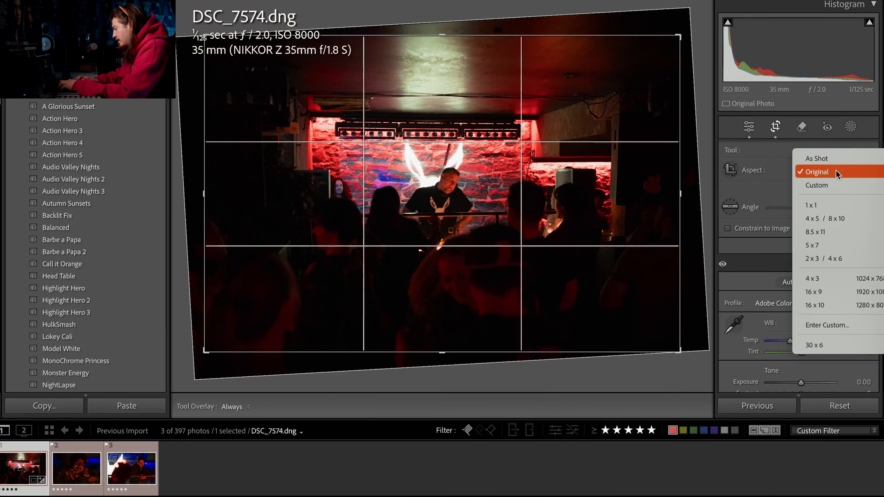
click(825, 160)
key(r)
key(r)
mouse_move(482, 376)
mouse_down()
mouse_move(460, 374)
mouse_move(471, 377)
mouse_up()
key(r)
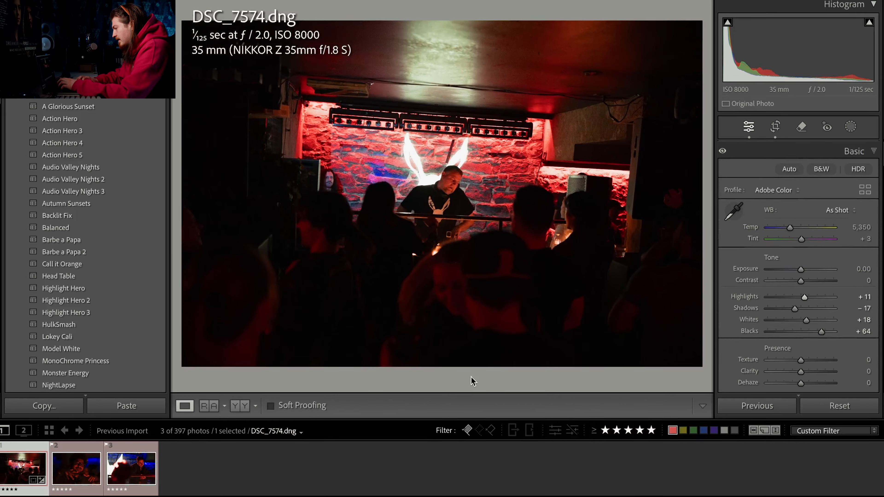
key(ctrl+z)
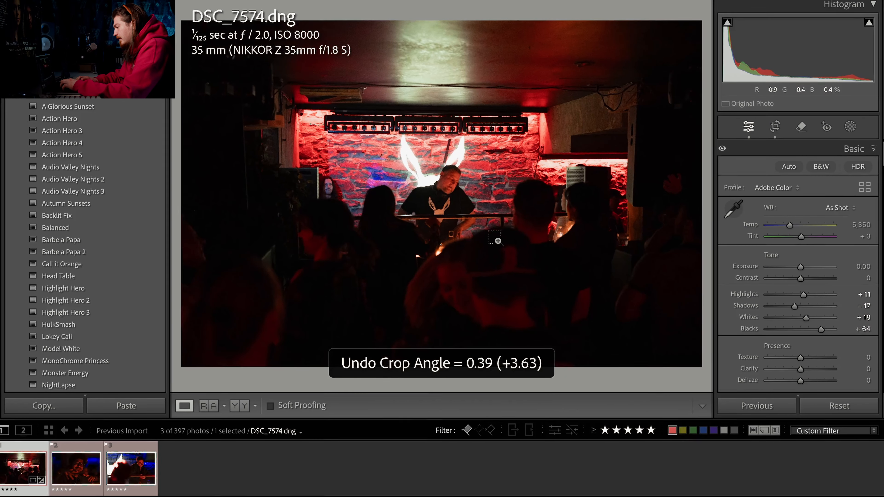
key(ctrl+z)
- Tighten the crop evenly around the DJ booth and crowd, fine-tune its rotation and apply it
key(r)
key(r)
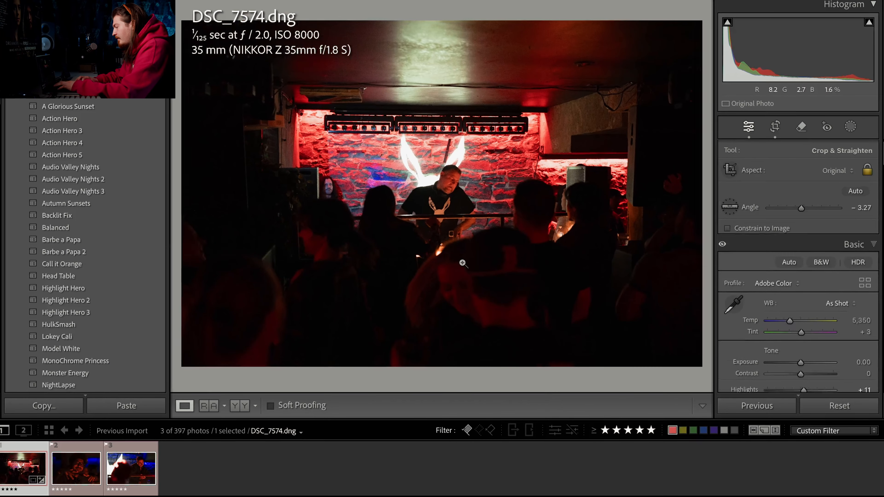
key(r)
drag(511, 36, 509, 42)
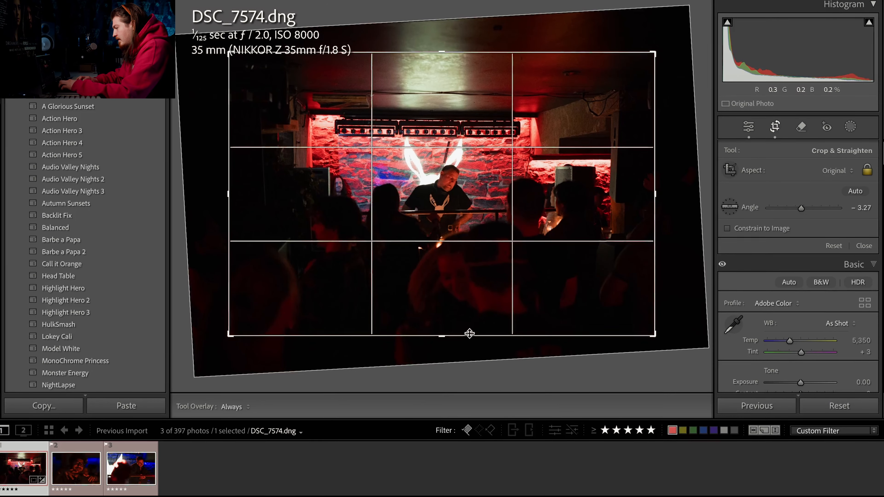
key(r)
key(r)
drag(458, 366, 459, 367)
key(r)
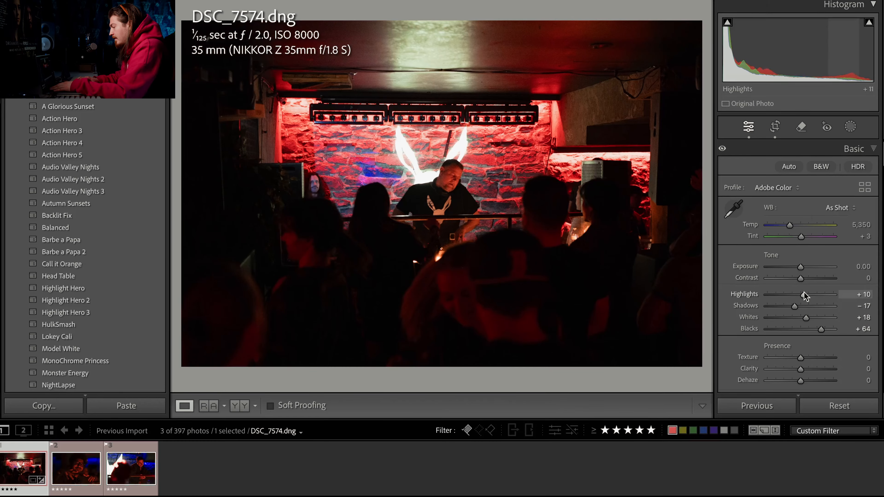
- Set Highlights to +12, Contrast to +10, Dehaze to +4 and Clarity to +7
drag(805, 295, 804, 279)
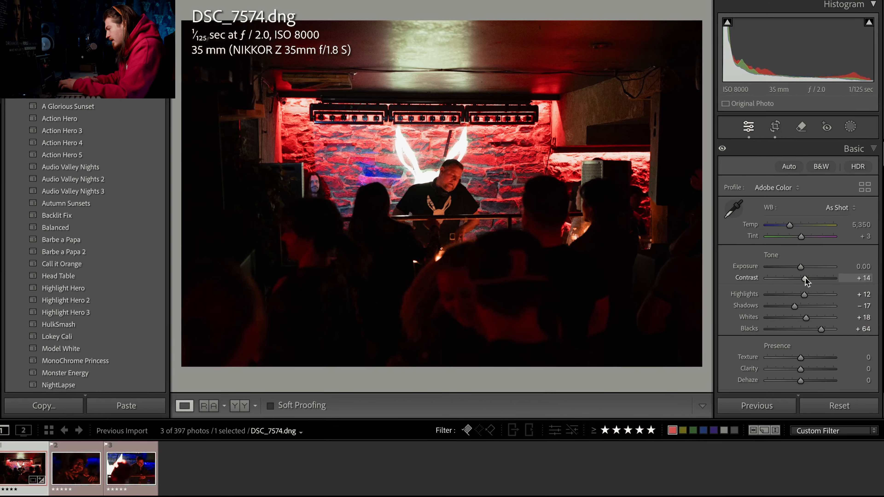
scroll(805, 281, down, 5)
scroll(805, 278, down, 1)
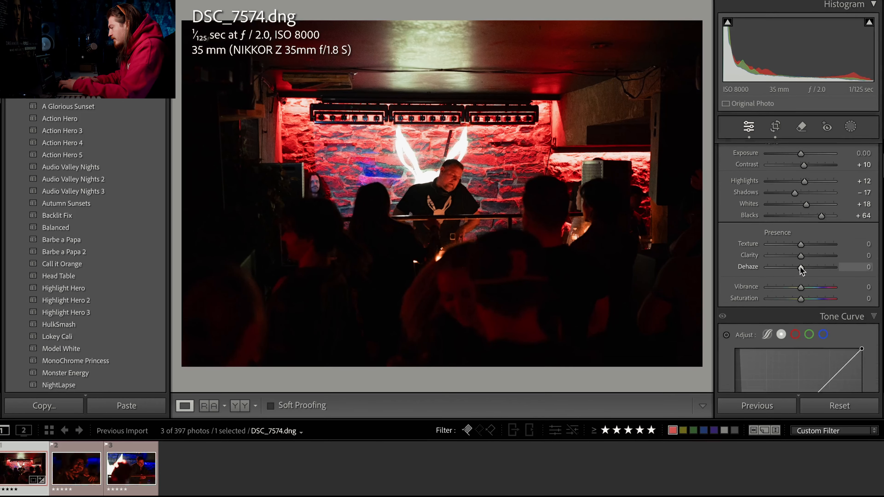
drag(802, 269, 802, 268)
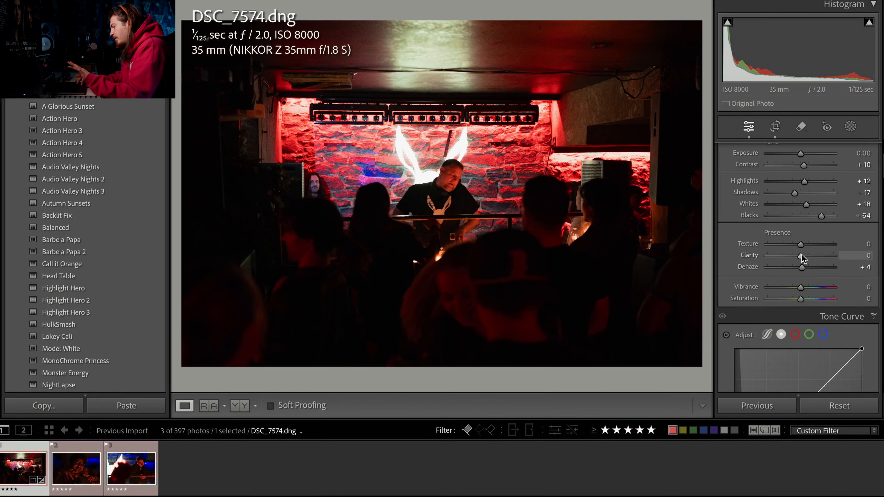
drag(802, 258, 803, 255)
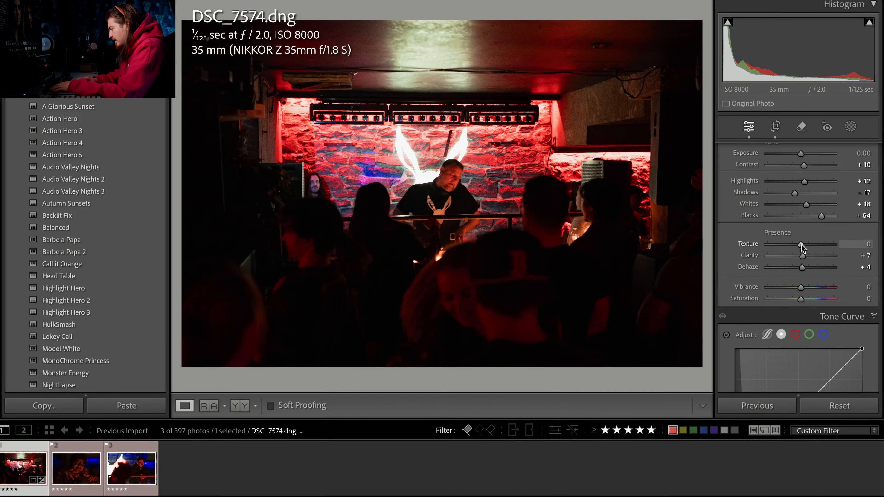
- Try a Texture of +11 and reset it to its default
drag(801, 244, 805, 246)
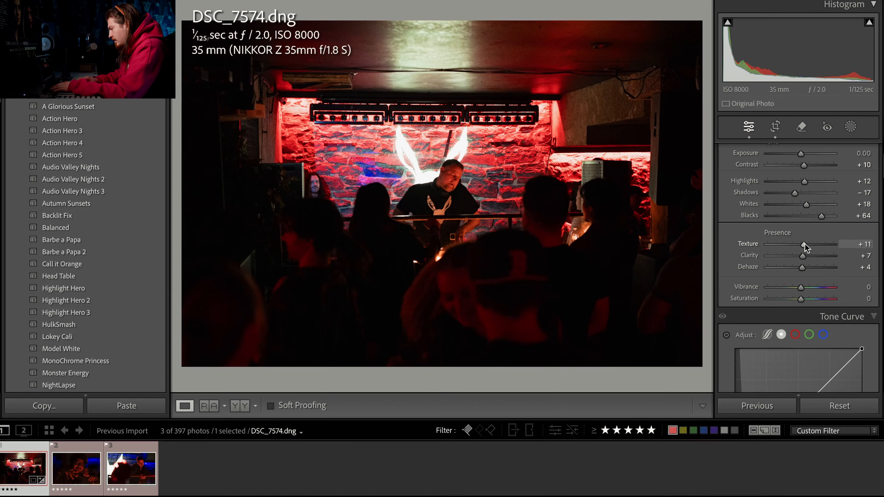
double_click(804, 244)
scroll(805, 247, up, 4)
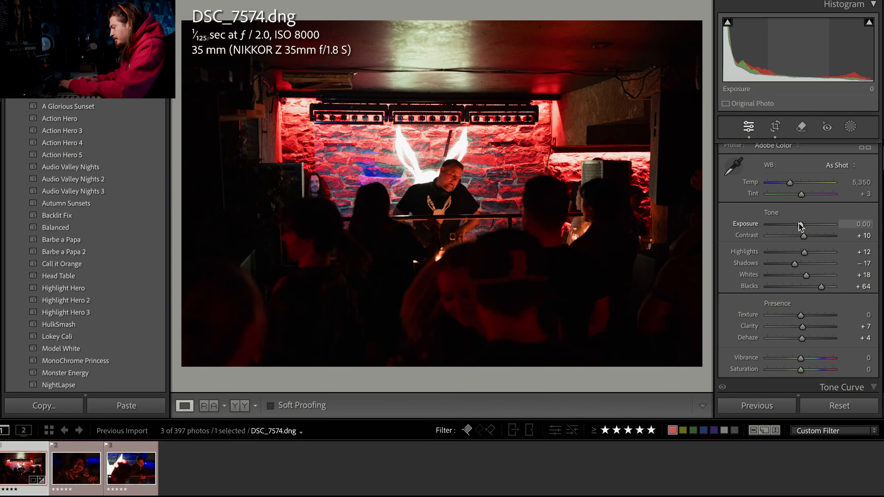
- Set Vibrance to +40 and Saturation to −19
scroll(804, 265, down, 4)
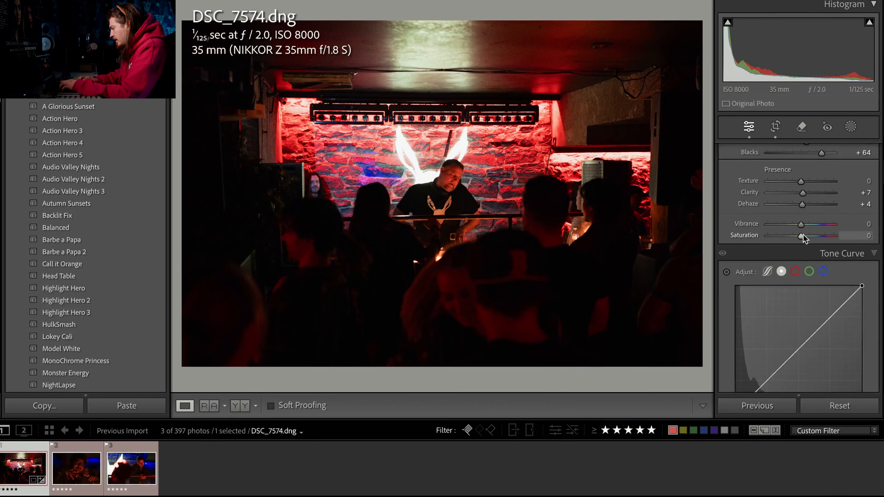
mouse_move(801, 236)
mouse_down()
mouse_move(789, 238)
mouse_move(814, 226)
mouse_up()
drag(794, 237, 792, 238)
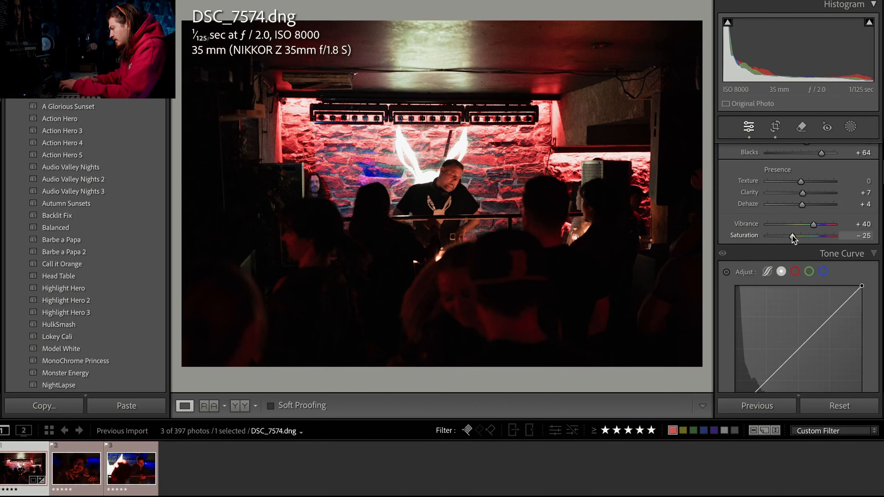
- Anchor the point curve's midpoint at 127/127 and add a shadow point lowered to input 60, output 55
scroll(795, 236, down, 5)
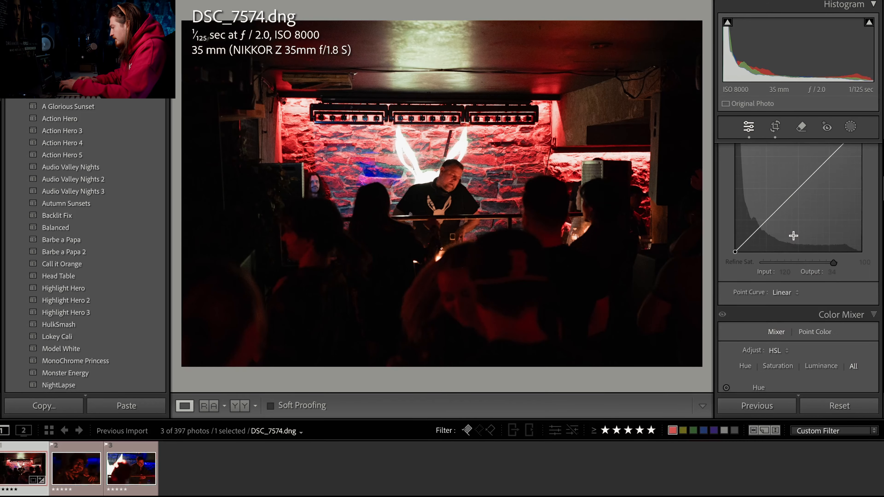
scroll(800, 207, up, 2)
click(798, 252)
scroll(796, 252, down, 1)
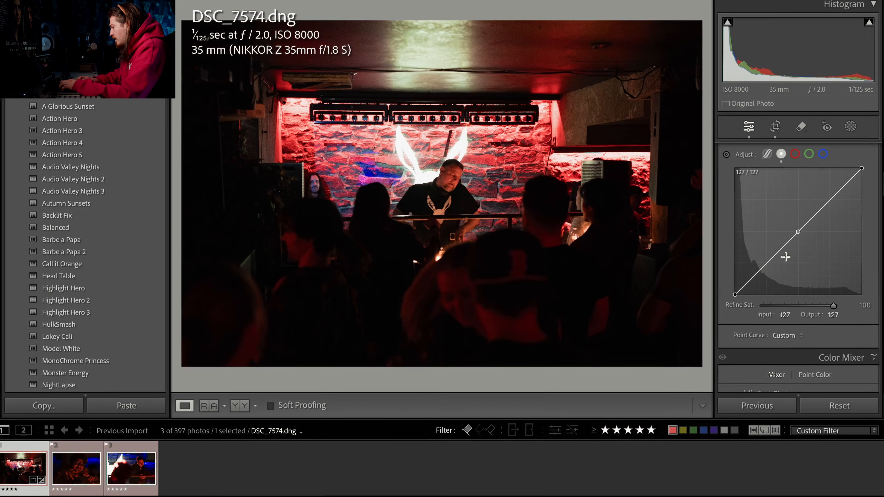
click(765, 267)
drag(765, 267, 765, 268)
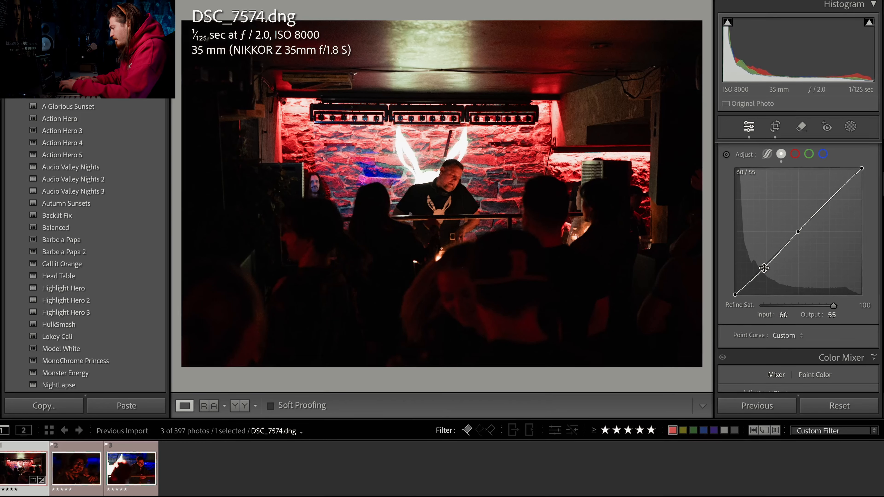
scroll(786, 259, up, 6)
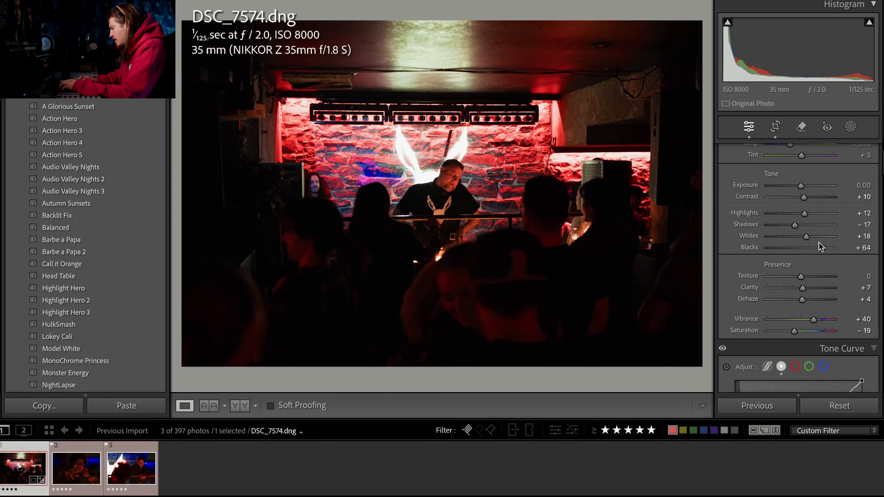
scroll(796, 331, down, 5)
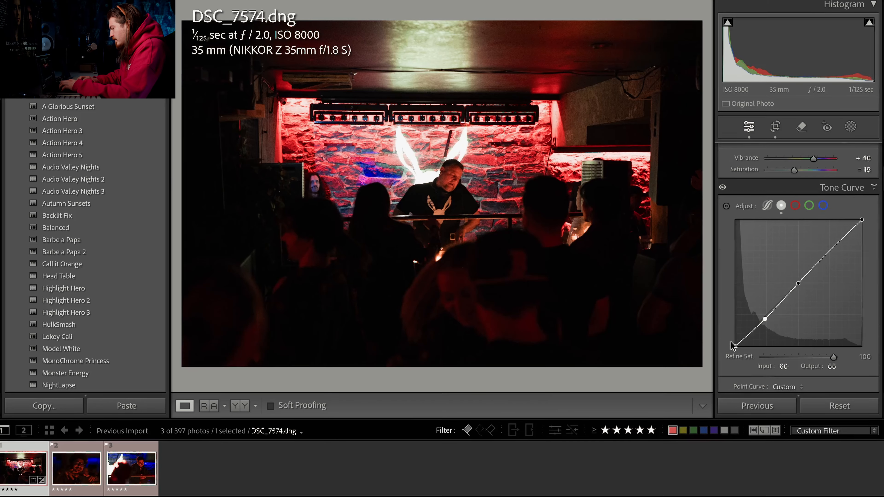
- Lift the point curve's black point to output 6 and add a shadow point at input 32, output 29
drag(731, 343, 730, 346)
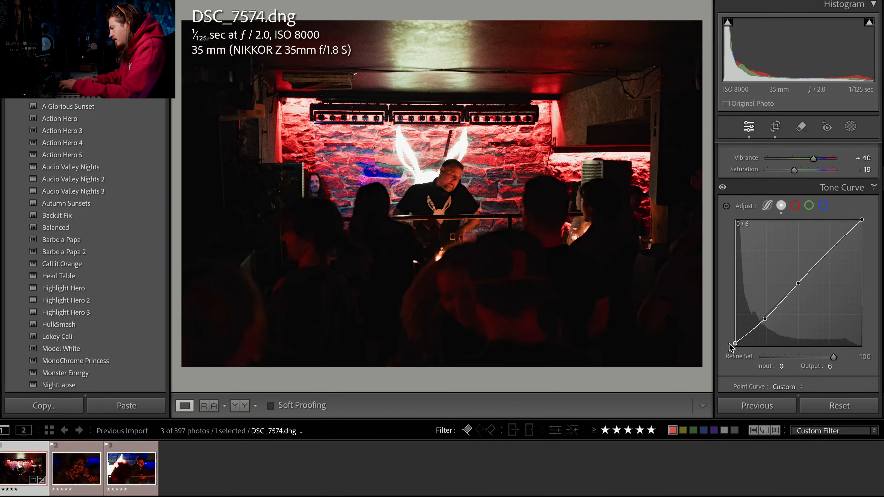
click(753, 330)
drag(753, 333, 750, 335)
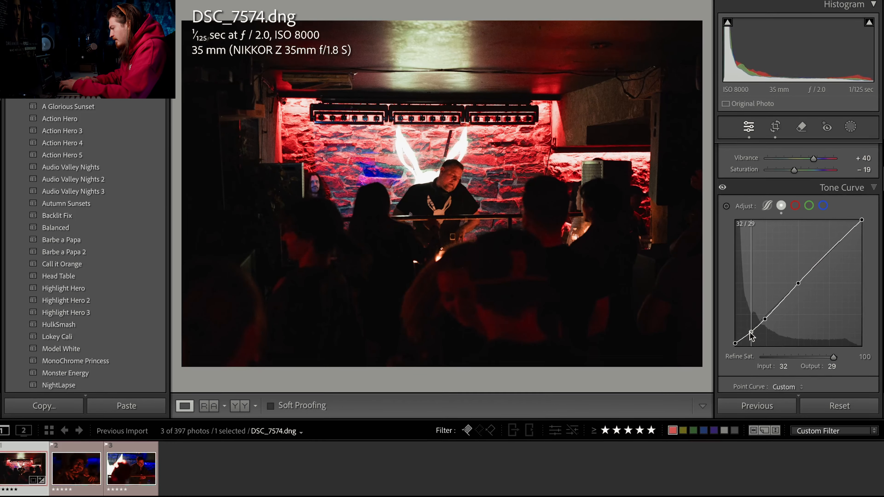
- Add a large oval radial gradient mask centred beside the DJ, with a feather of 50, and invert it
key(shift+m)
drag(371, 151, 559, 395)
drag(354, 175, 403, 204)
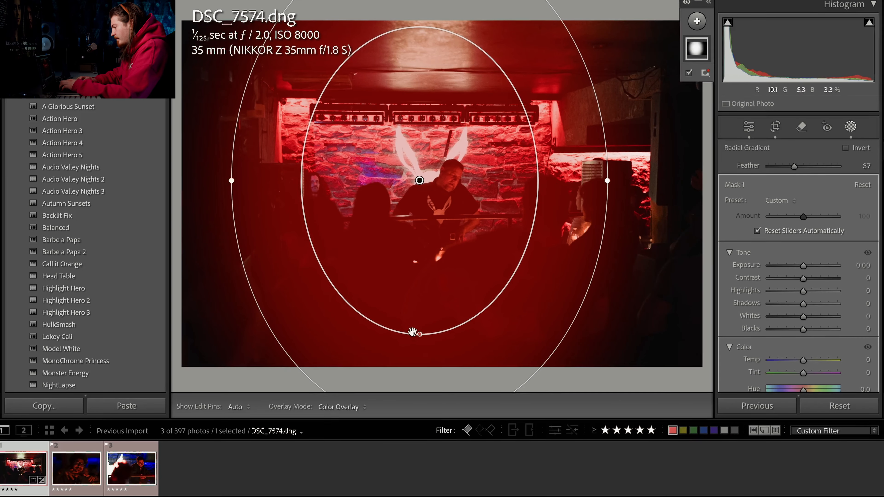
drag(418, 333, 419, 302)
click(846, 147)
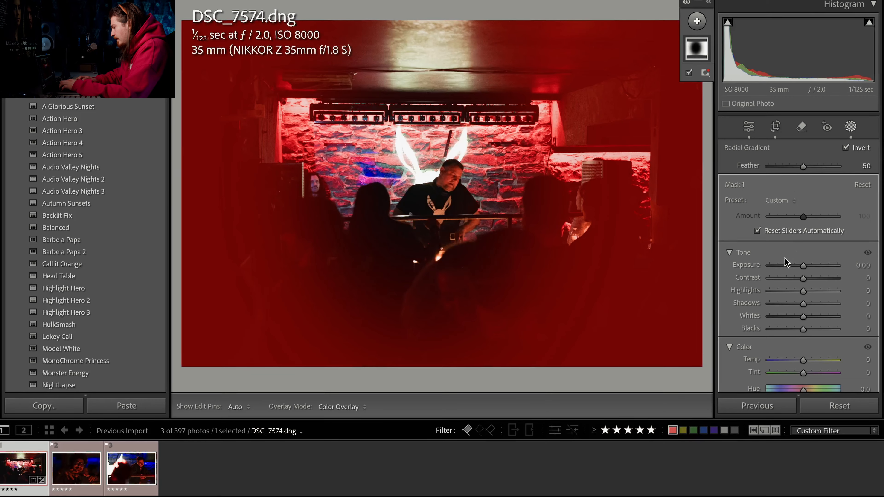
- Set the radial mask's Exposure to −0.46 and Saturation to −19
drag(801, 267, 801, 267)
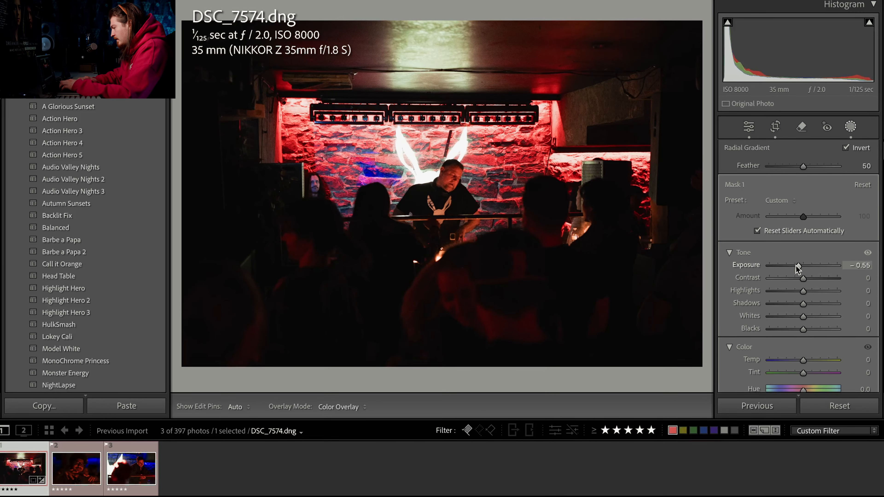
scroll(800, 269, down, 3)
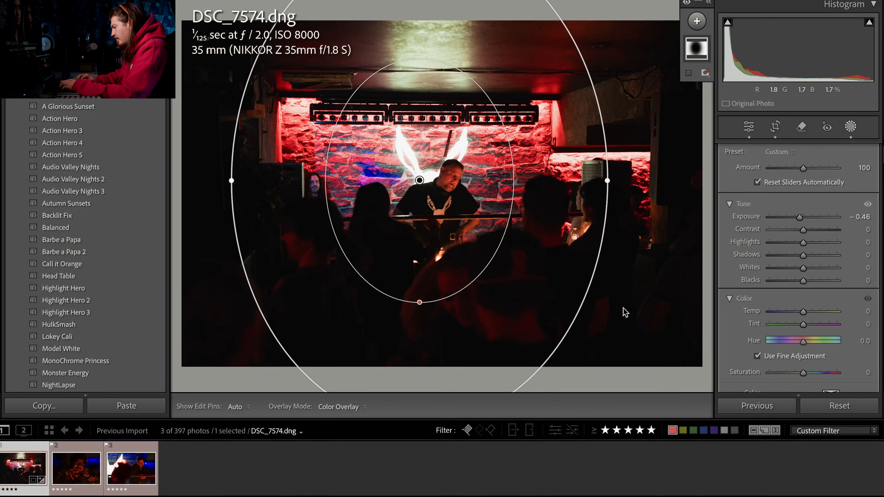
scroll(807, 313, down, 2)
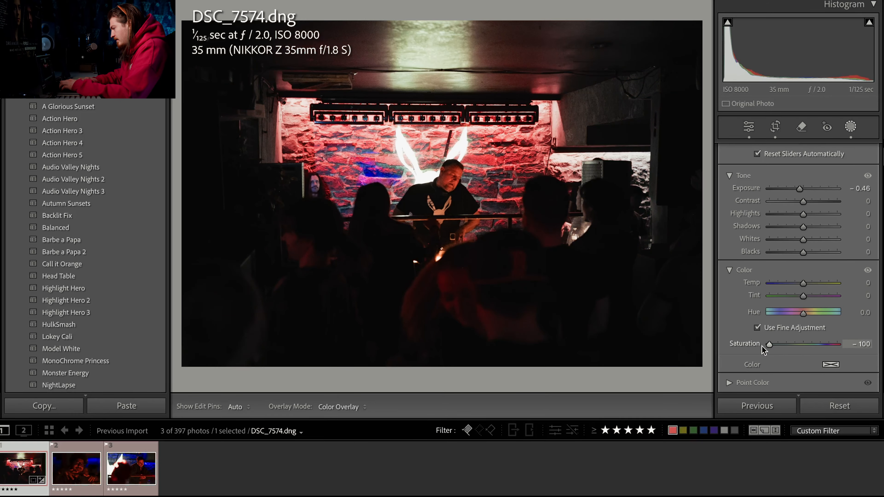
drag(787, 347, 797, 346)
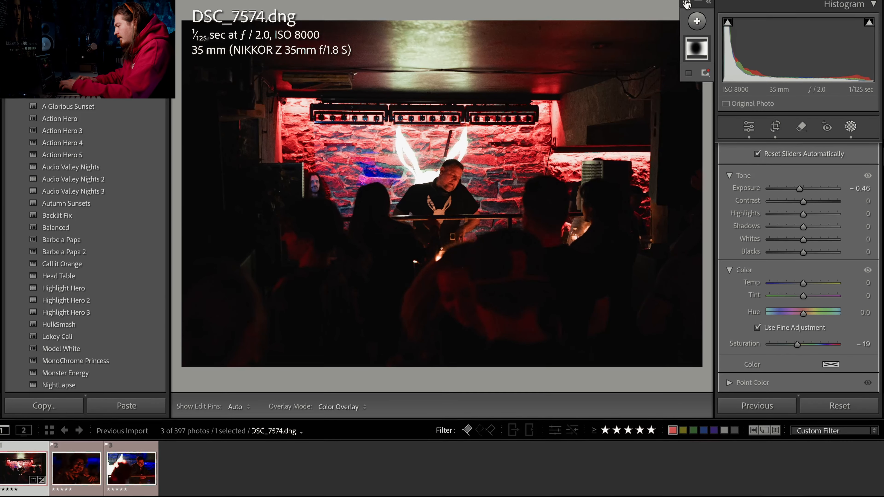
- Close the masking tool and set manual Luminance noise reduction to 13 and sharpening Masking to 71, checking the DJ's face up close
click(846, 129)
scroll(830, 286, down, 10)
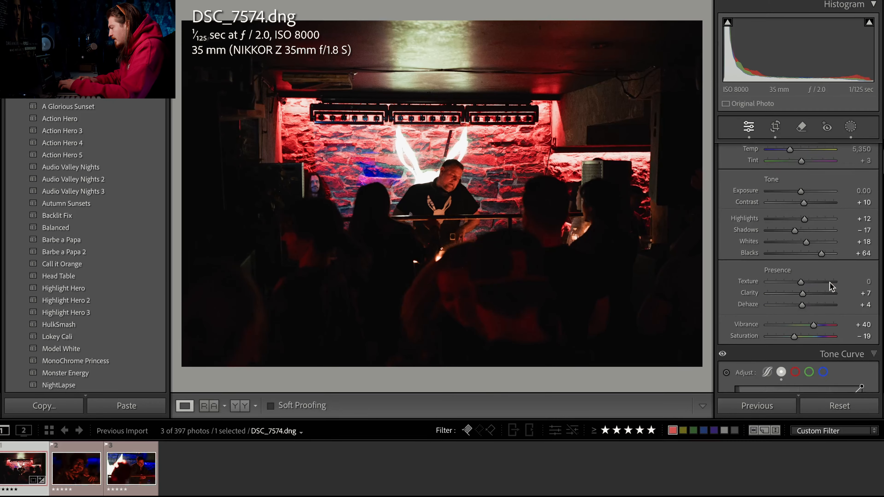
scroll(830, 287, down, 6)
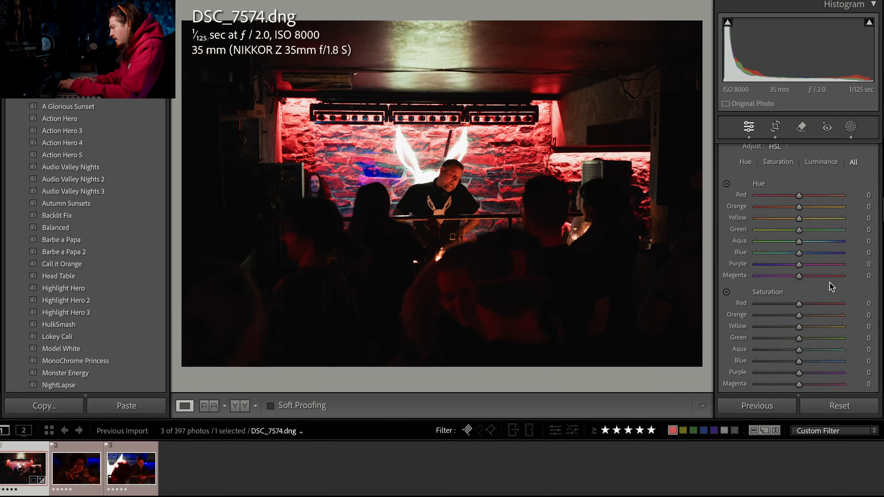
click(516, 218)
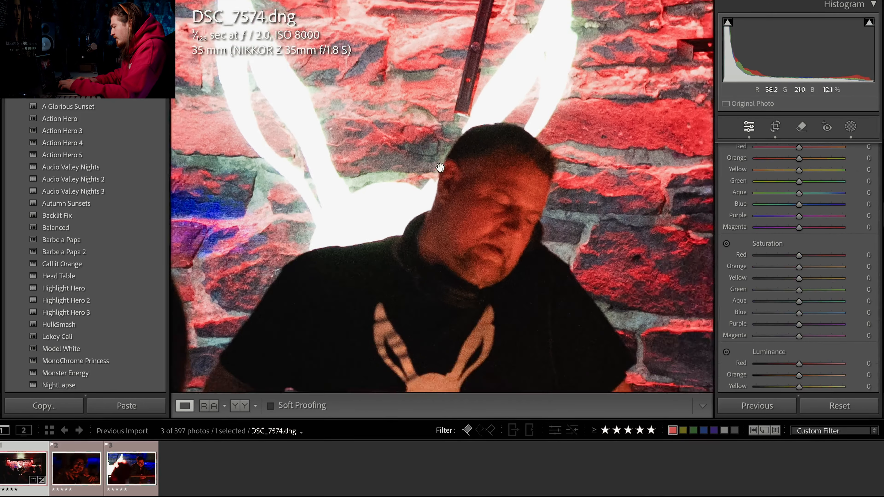
scroll(786, 298, down, 10)
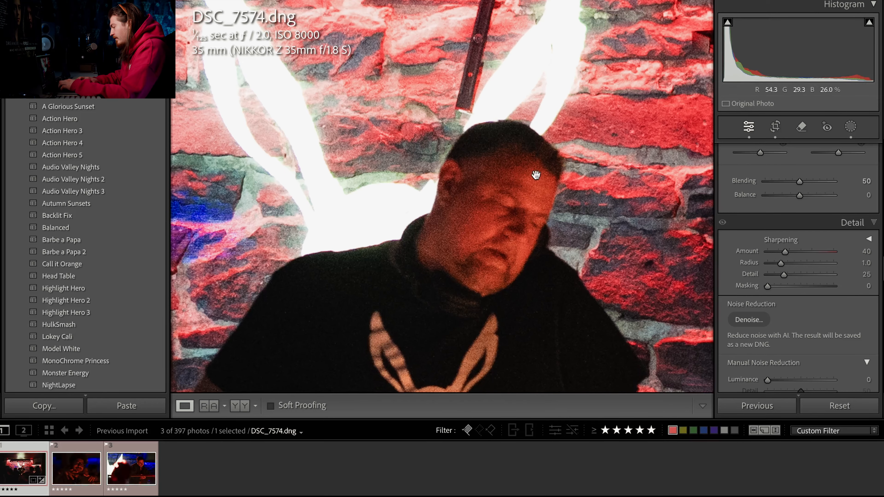
scroll(797, 289, down, 3)
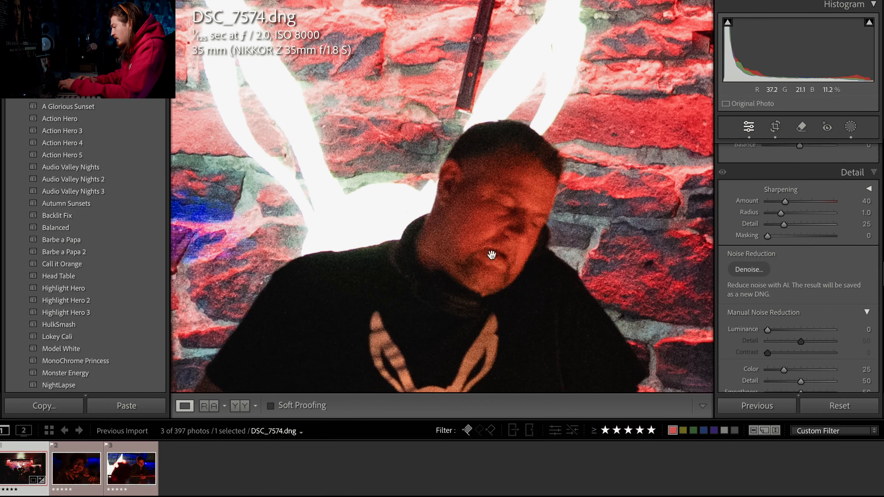
drag(491, 255, 498, 159)
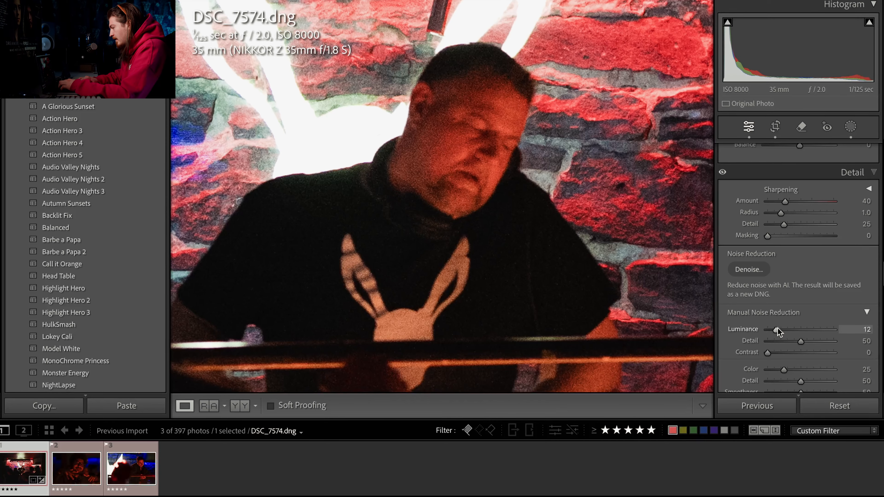
drag(778, 332, 779, 332)
click(537, 241)
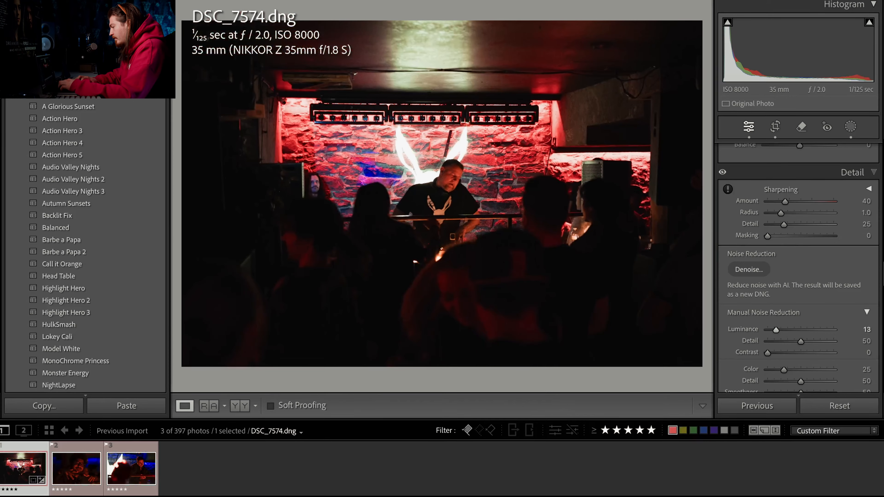
drag(772, 239, 814, 238)
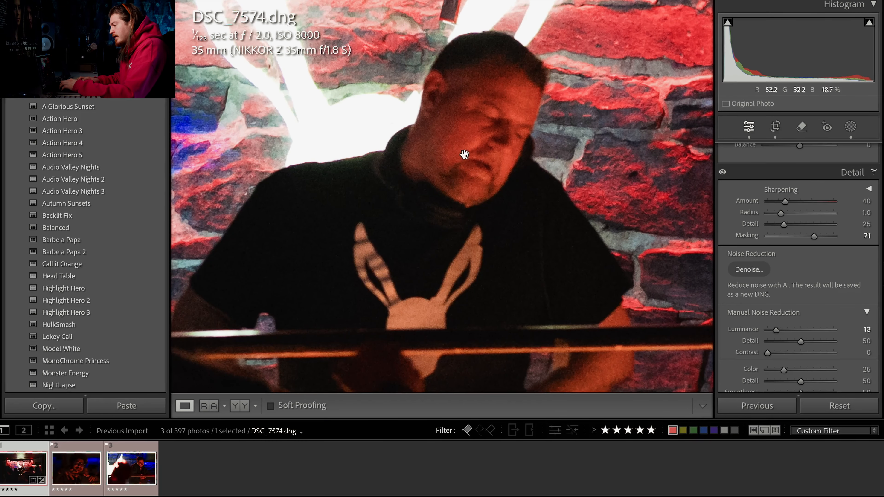
click(465, 154)
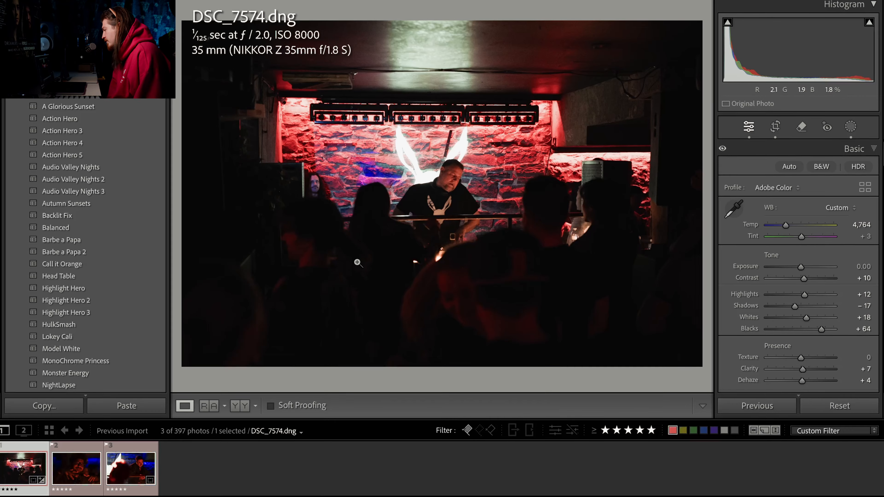
- Compare the before and after versions of the photo side by side, and return to the single view
key(y)
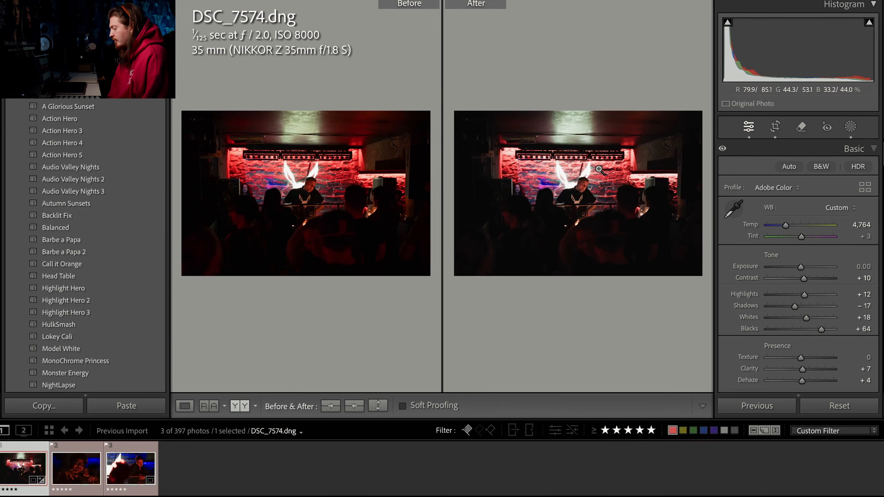
key(y)
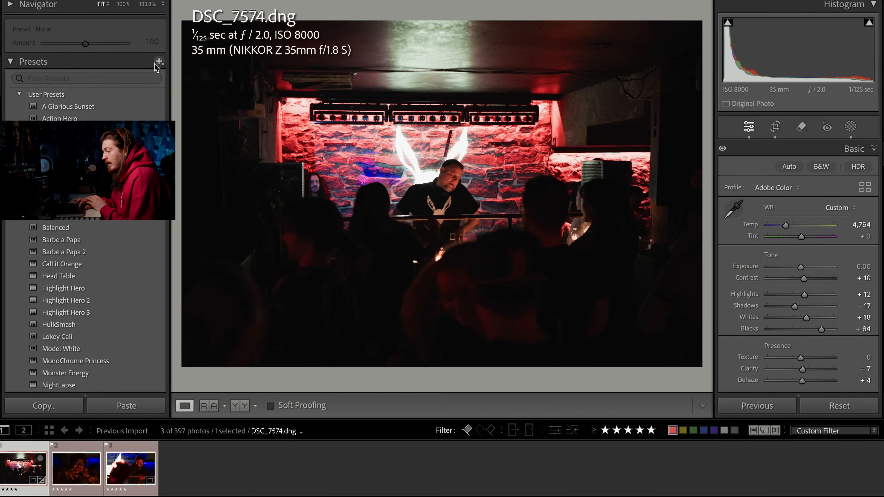
- Save the edit as a develop preset named White Rabbit in Red in the group The World is Burning
click(159, 61)
click(171, 75)
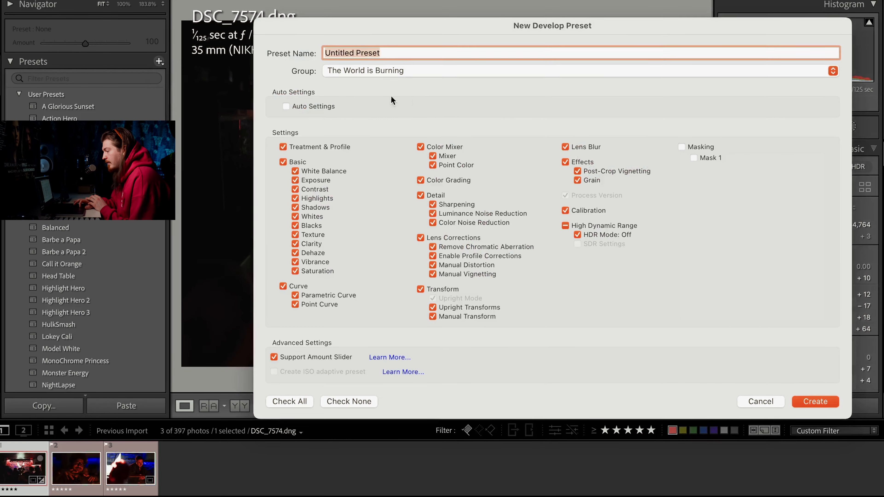
text(R)
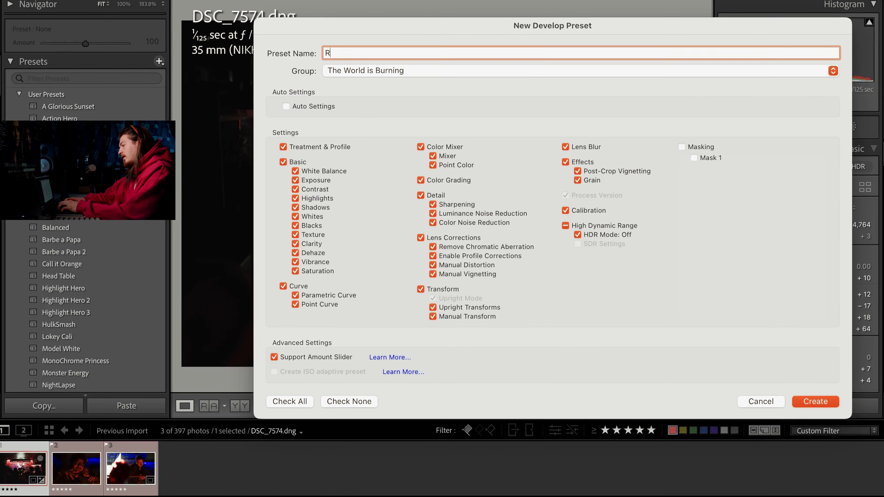
key(BackSpace)
text(White Rabbit )
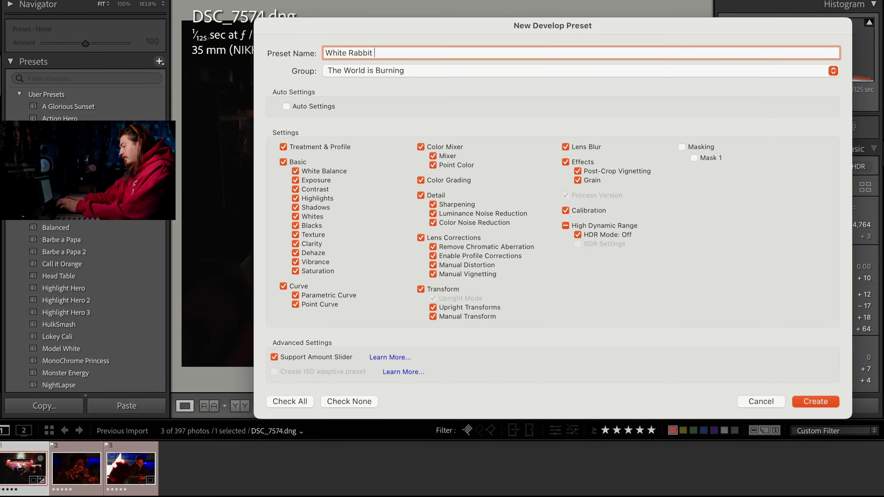
text(in Red)
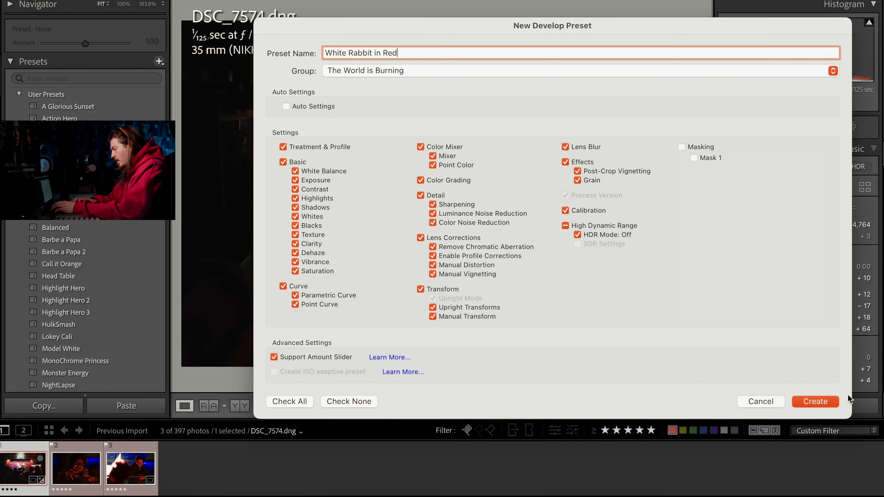
click(834, 402)
- Look through the user preset groups and preview the nightclub-style presets on the photo
scroll(77, 221, down, 10)
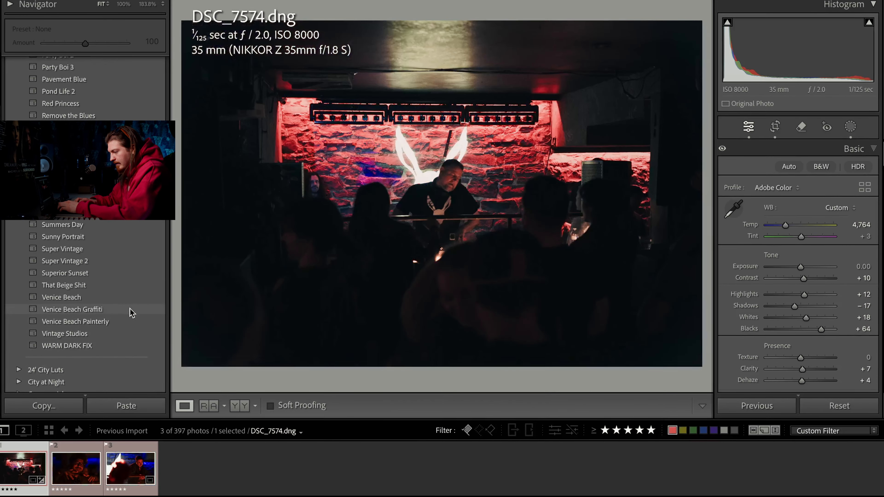
scroll(105, 167, down, 6)
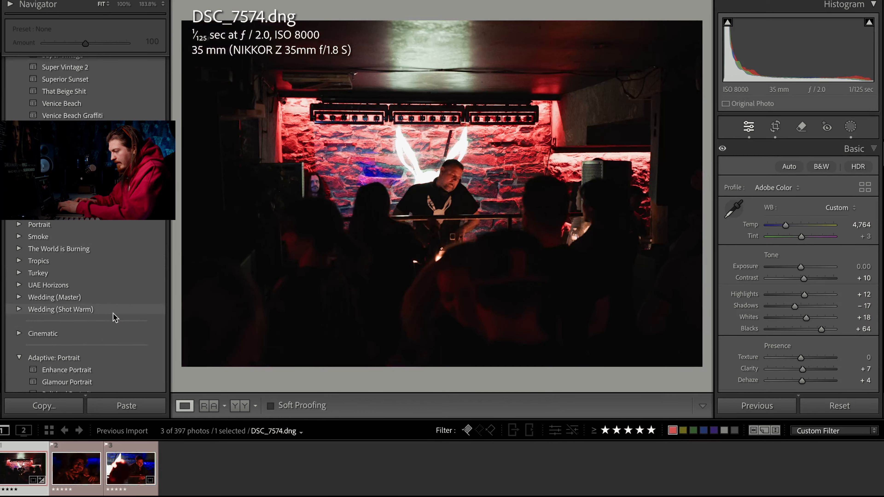
scroll(90, 294, up, 3)
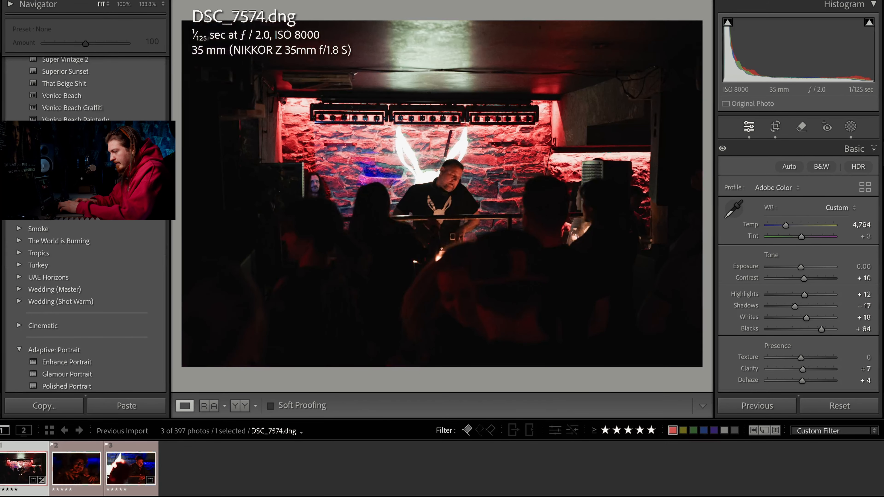
click(53, 156)
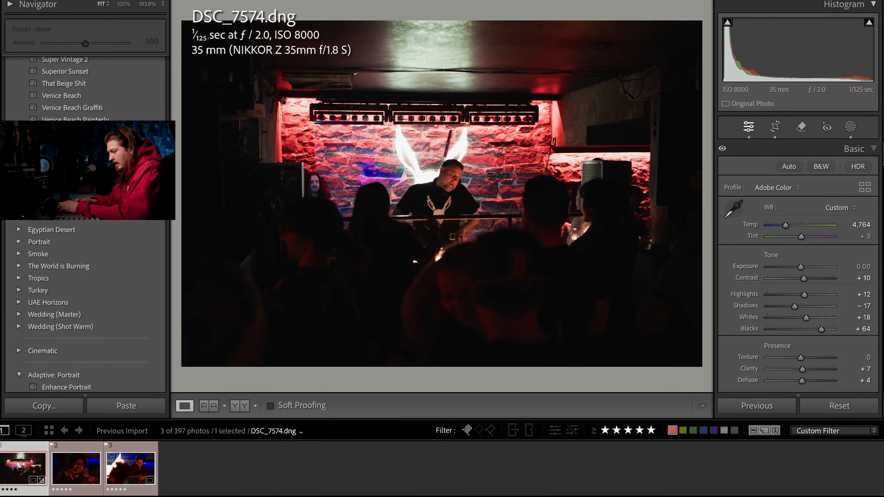
click(52, 169)
click(52, 180)
scroll(79, 264, down, 4)
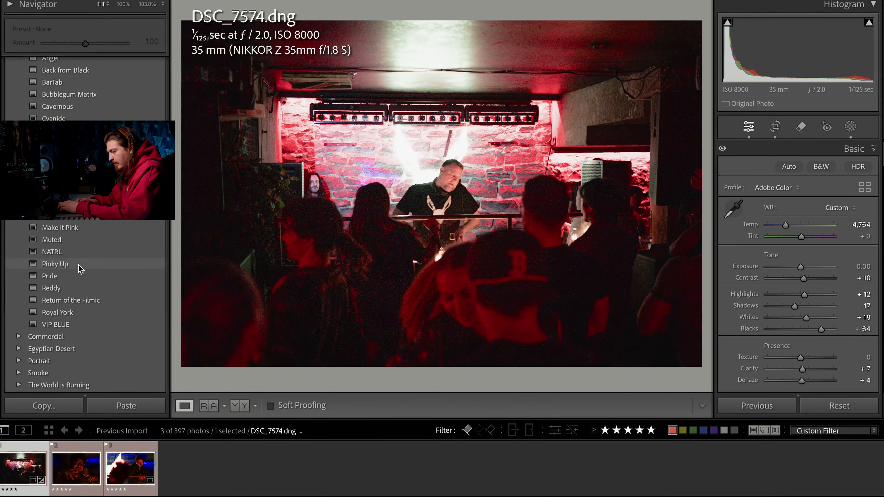
scroll(80, 269, up, 2)
click(19, 110)
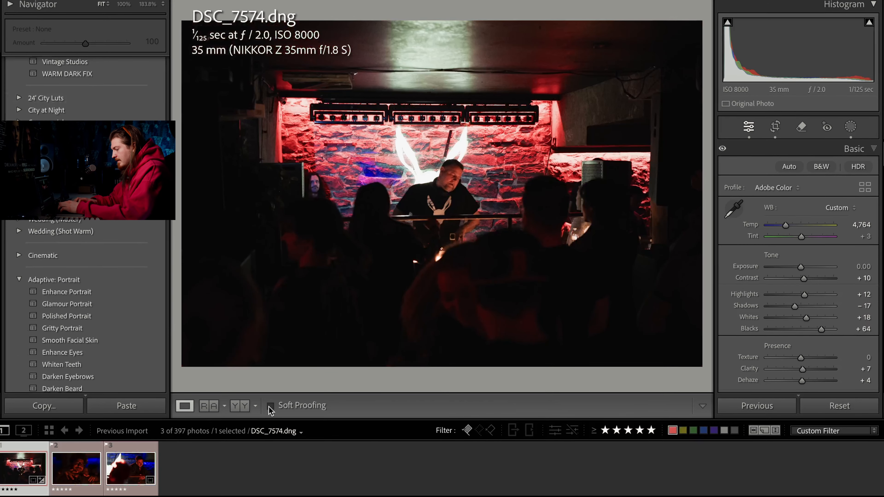
- Open DSC_7652.dng and apply the Highlight Hero preset at a slightly increased amount
click(128, 480)
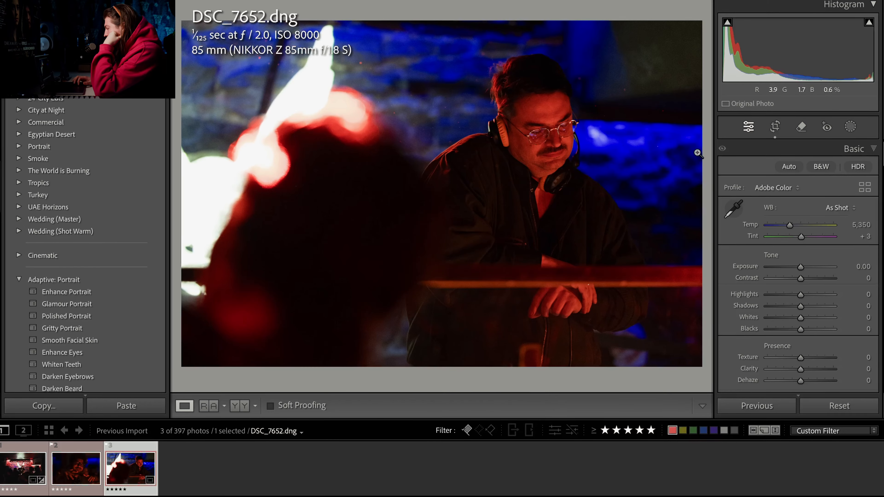
scroll(148, 192, down, 10)
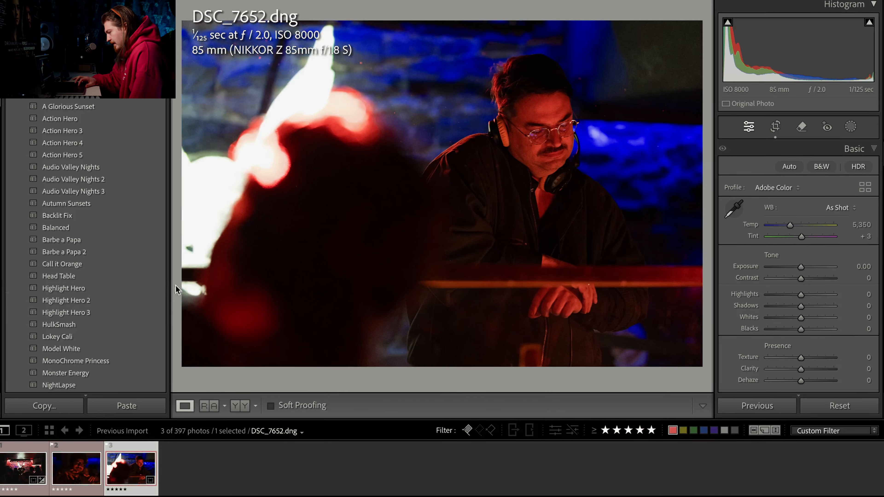
click(162, 289)
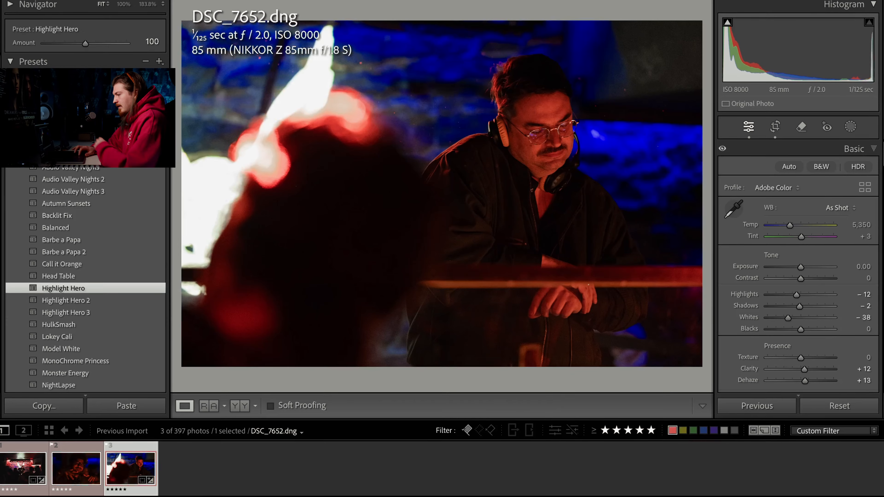
drag(86, 43, 89, 66)
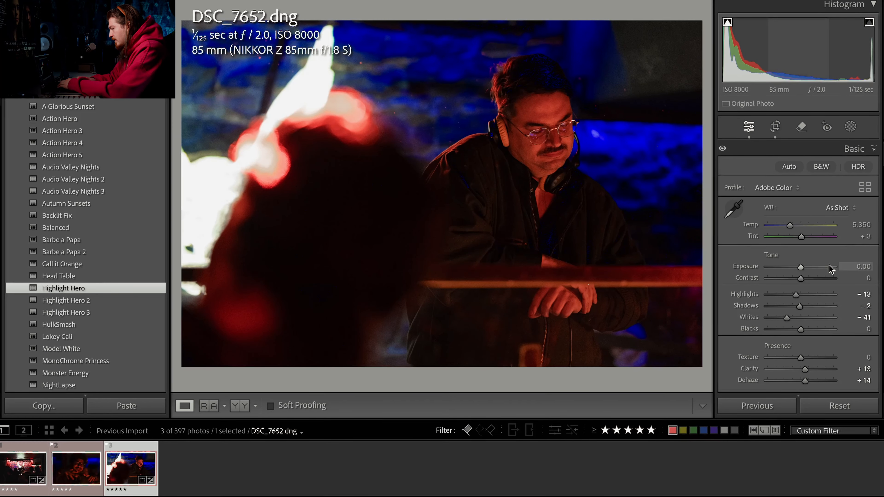
- Lift the black point of the photo's point curve to output 16
scroll(766, 363, down, 4)
scroll(766, 362, down, 4)
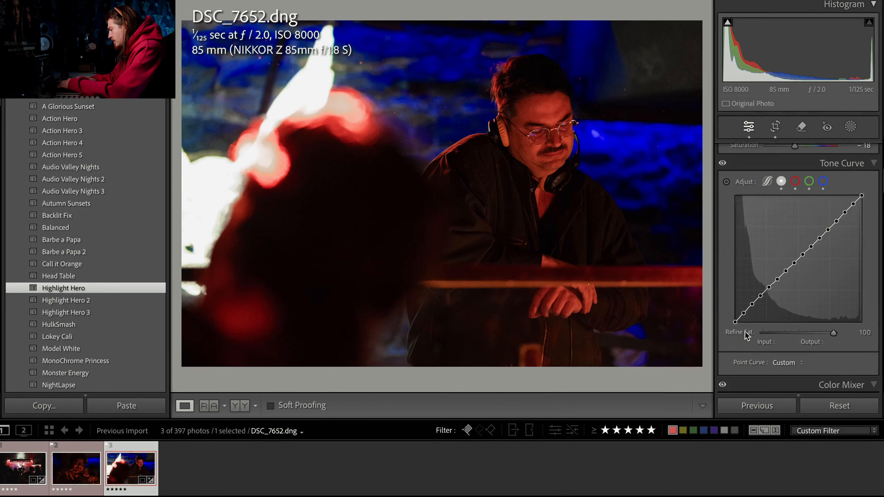
mouse_move(729, 320)
mouse_down()
mouse_move(726, 329)
mouse_move(724, 318)
mouse_up()
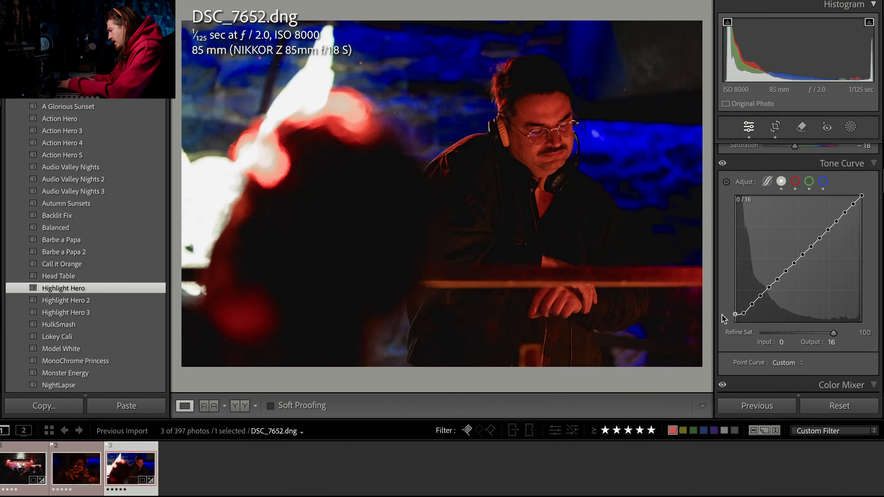
- Set the photo's Shadows to +18, Highlights to −22 and Blacks to +16
scroll(766, 314, up, 6)
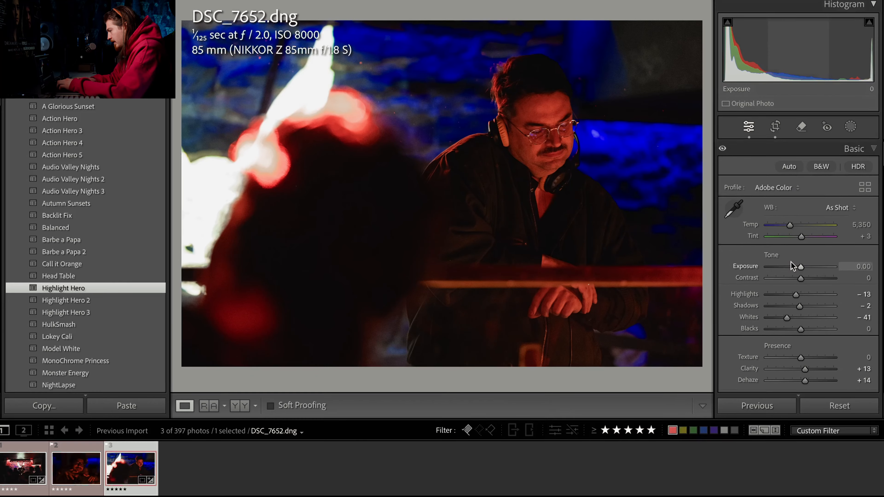
drag(800, 306, 805, 307)
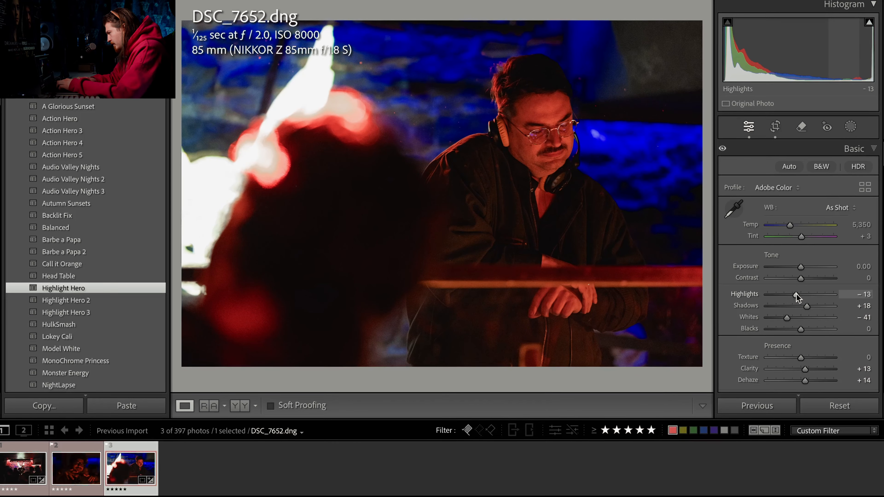
drag(797, 295, 794, 295)
drag(801, 329, 807, 331)
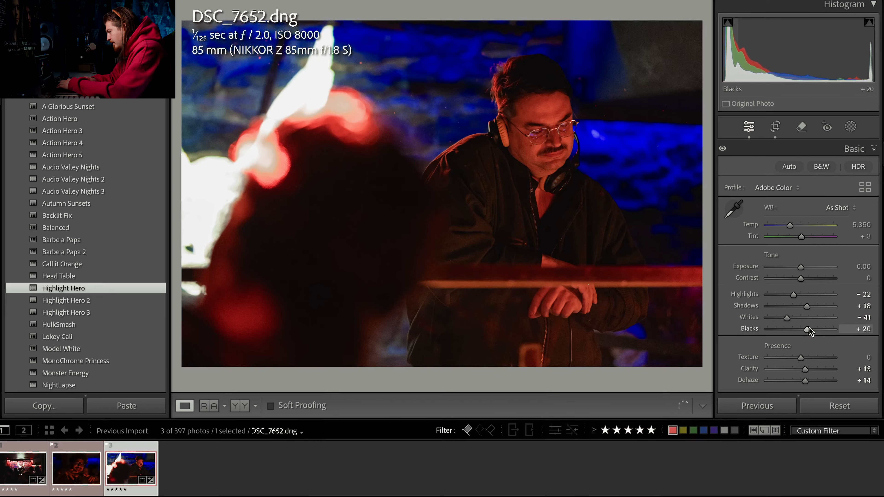
scroll(807, 329, down, 2)
drag(808, 331, 803, 341)
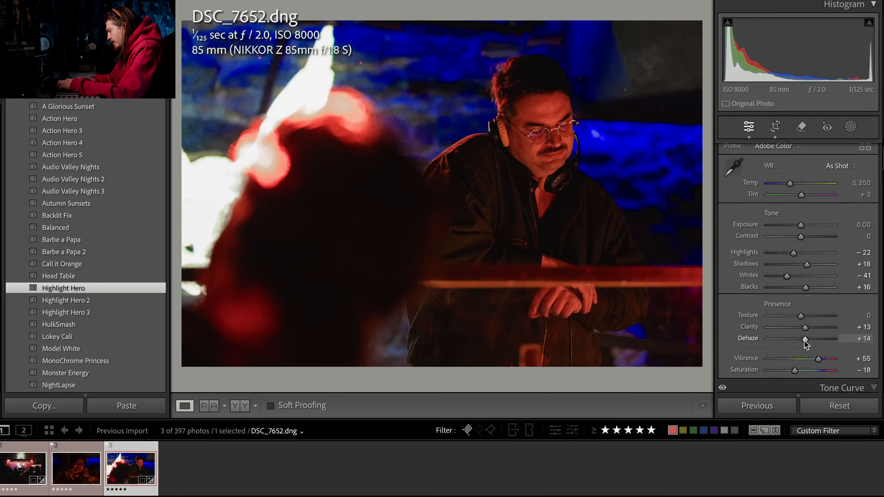
- Set the photo's Saturation to −29, cool the white balance Temp to 3,651 and set Contrast to +7
scroll(804, 338, down, 3)
drag(794, 305, 791, 307)
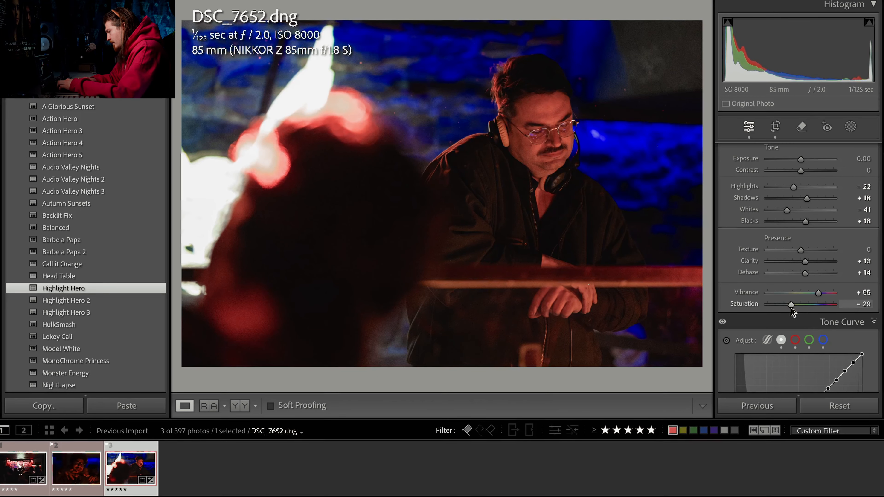
scroll(804, 245, up, 5)
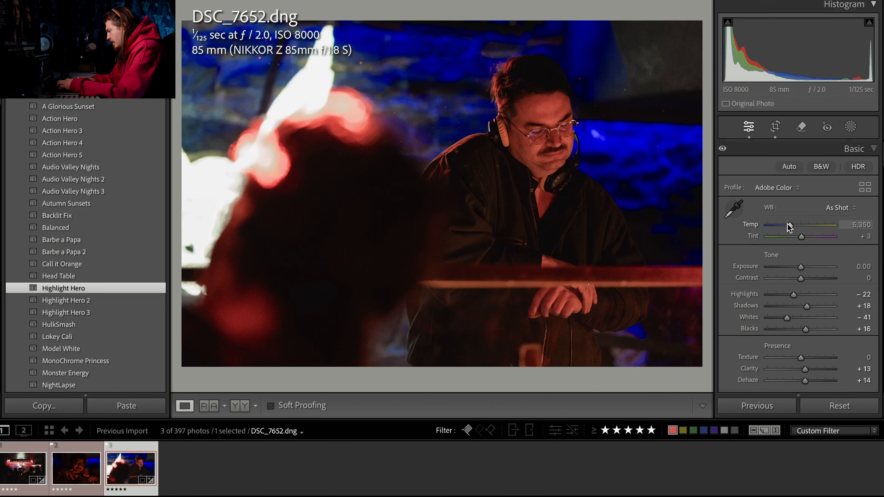
drag(790, 228, 781, 228)
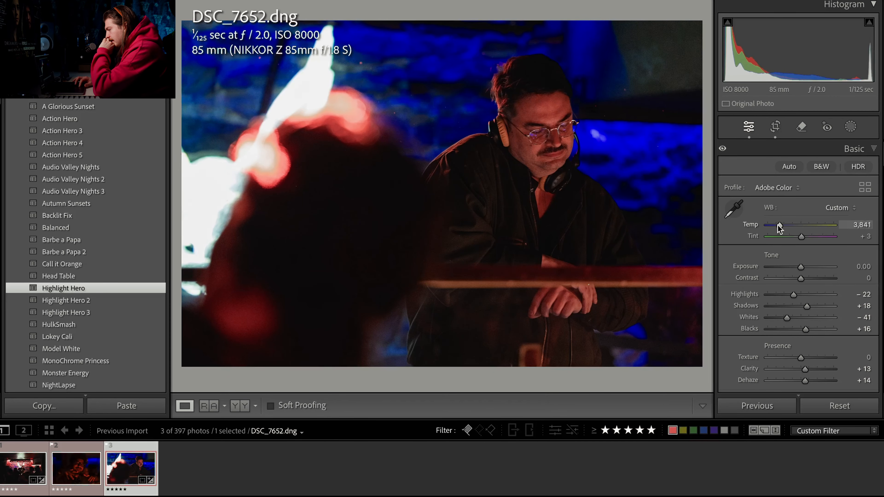
drag(779, 228, 779, 229)
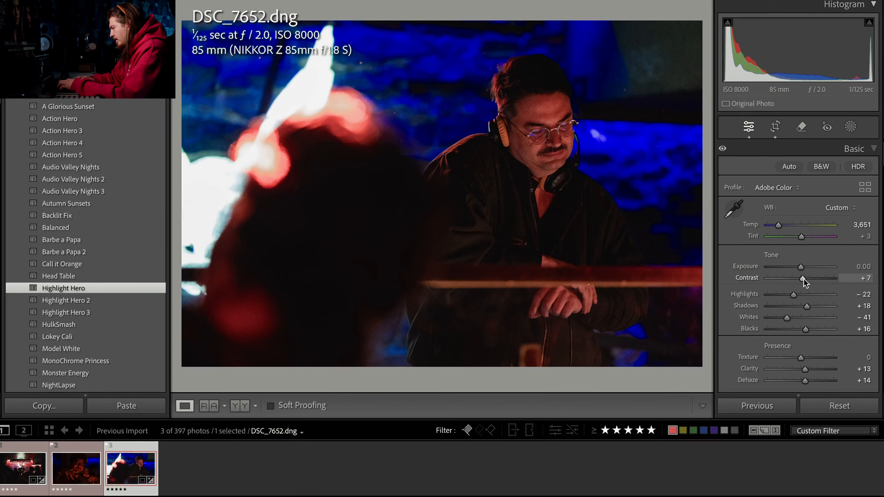
- Set the sharpening to Masking 64, Amount 70 and Radius 1.5
scroll(805, 280, down, 5)
scroll(803, 280, down, 10)
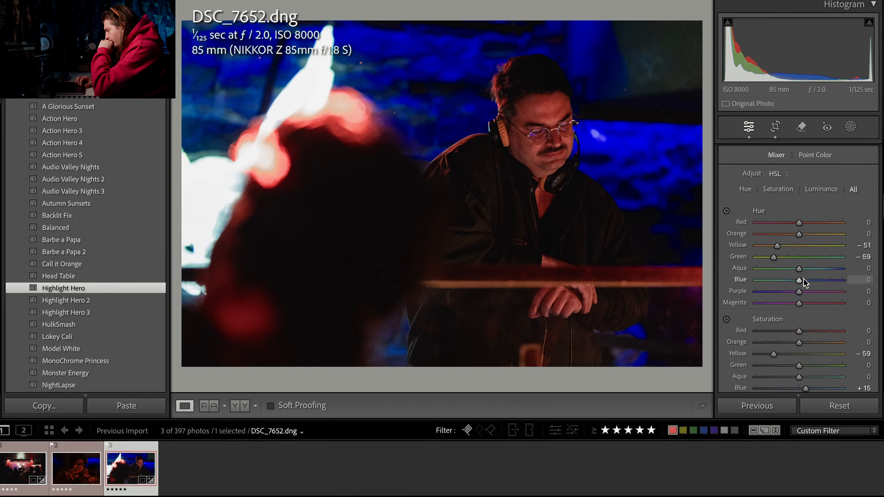
scroll(804, 280, down, 10)
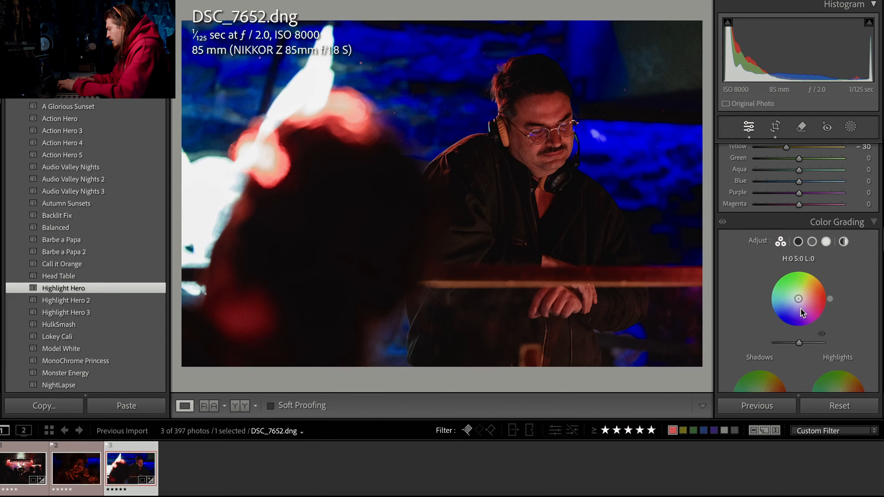
scroll(801, 309, down, 2)
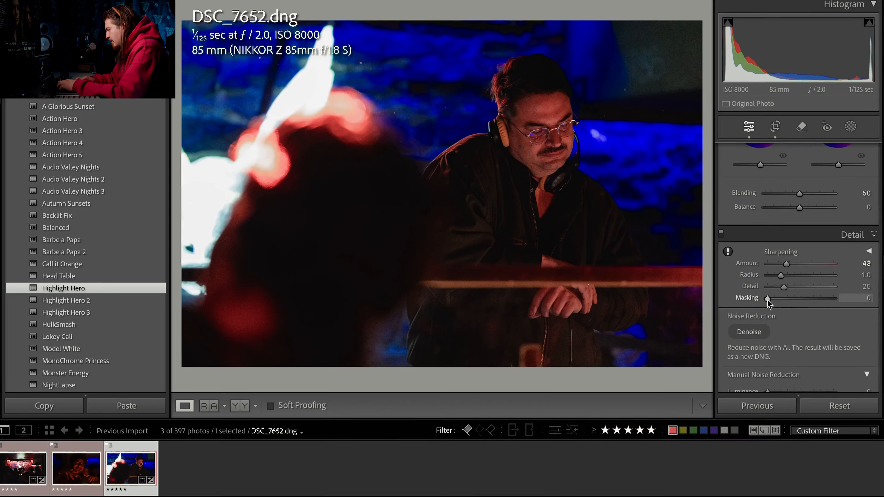
drag(767, 299, 810, 301)
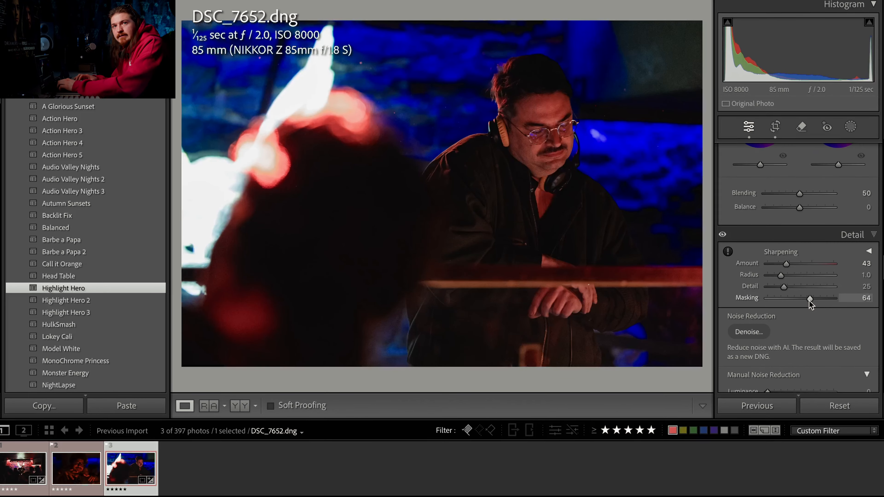
mouse_move(790, 265)
mouse_down()
mouse_move(814, 264)
mouse_move(790, 277)
mouse_move(803, 277)
mouse_up()
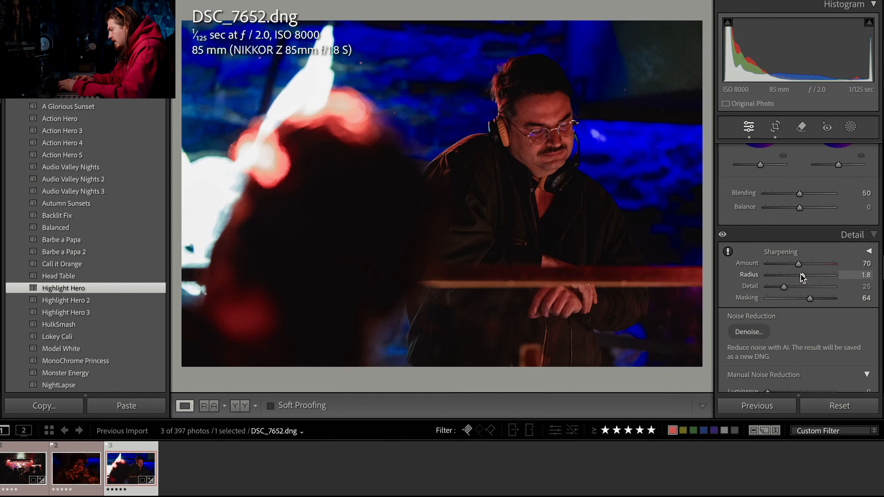
- Zoom in on the DJ's face and slightly raise the manual Luminance noise reduction, then return to the full view
scroll(794, 279, down, 4)
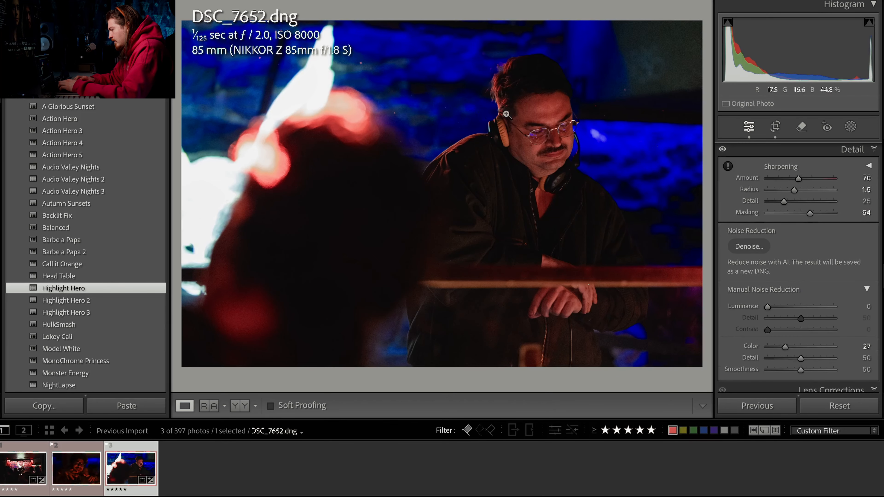
drag(506, 114, 420, 98)
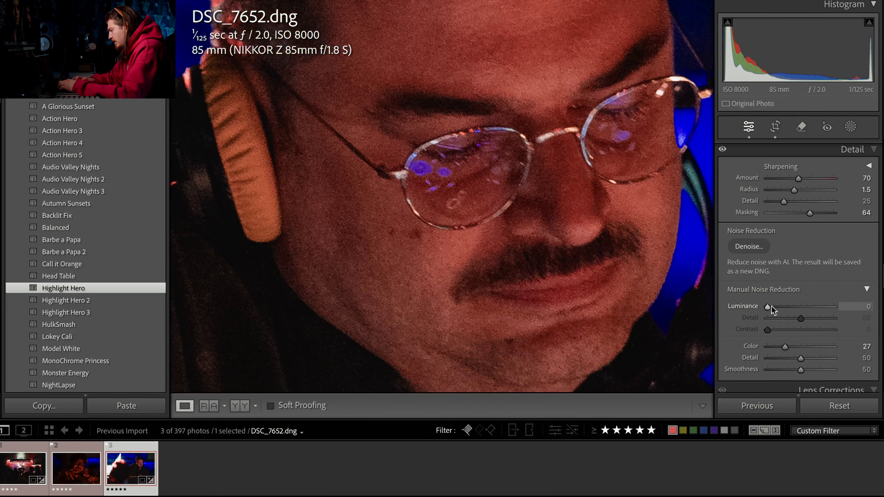
drag(769, 306, 776, 306)
key(z)
- Add a post-crop vignette with Amount −5, Midpoint 68 and Roundness +56, and compare the photo with and without it
scroll(801, 307, down, 5)
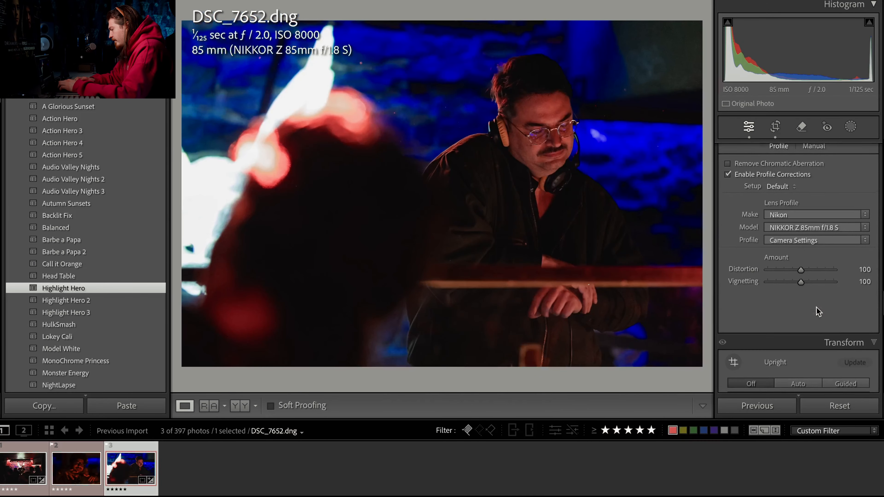
scroll(818, 310, down, 10)
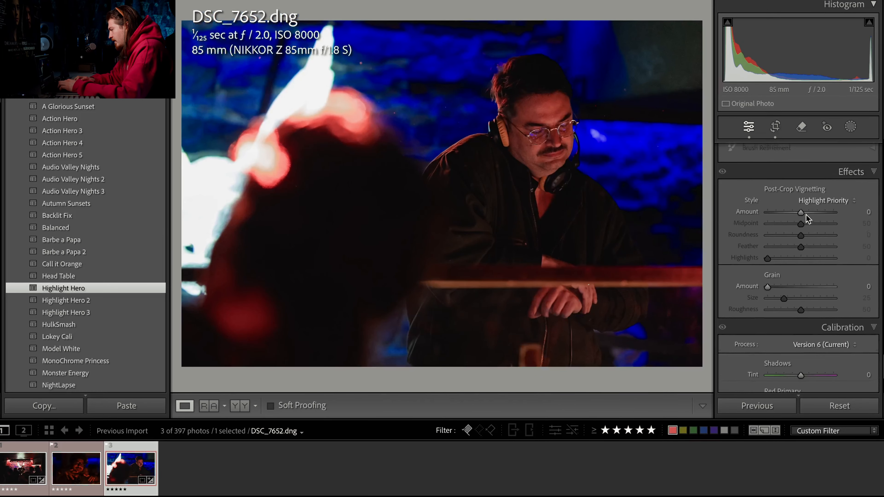
scroll(806, 215, up, 1)
drag(800, 228, 814, 269)
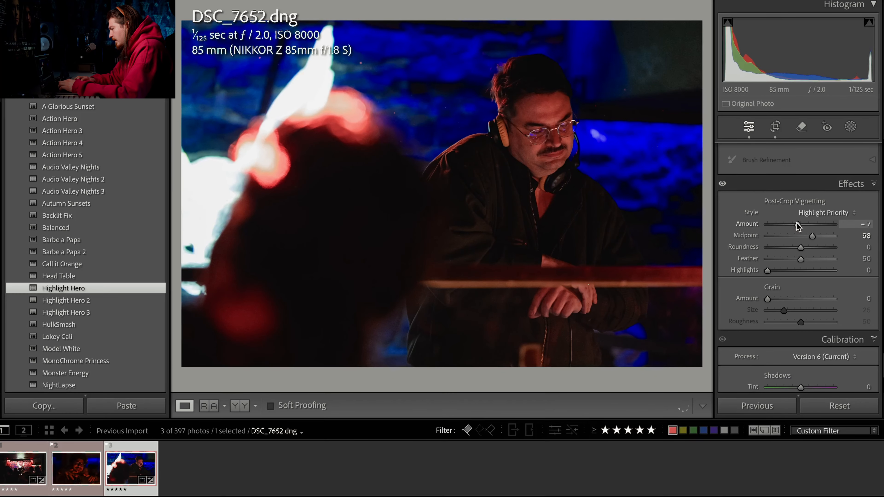
drag(796, 223, 820, 264)
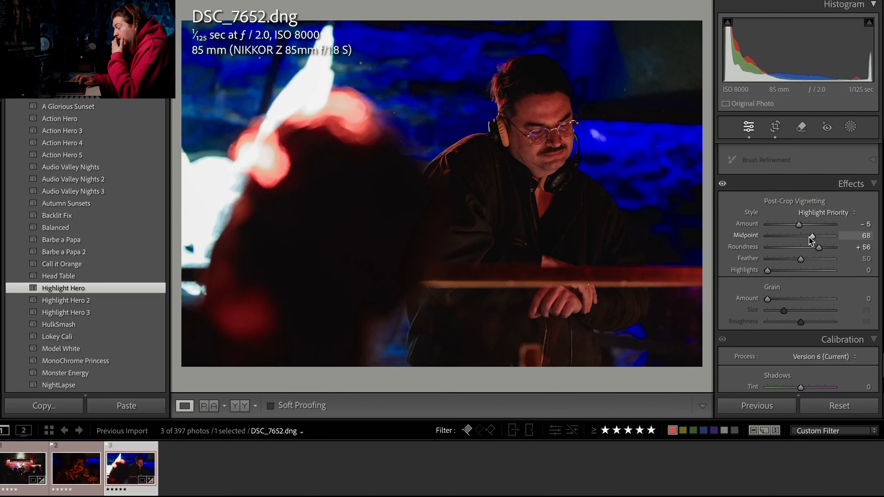
click(723, 186)
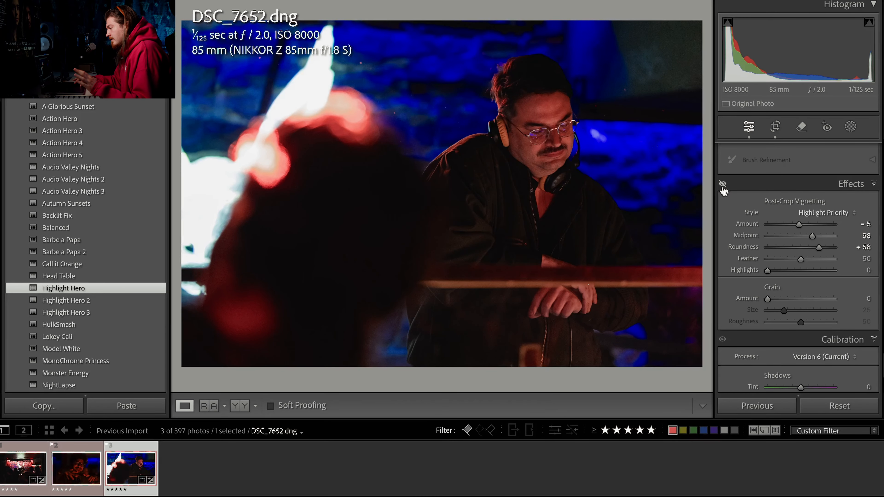
click(724, 188)
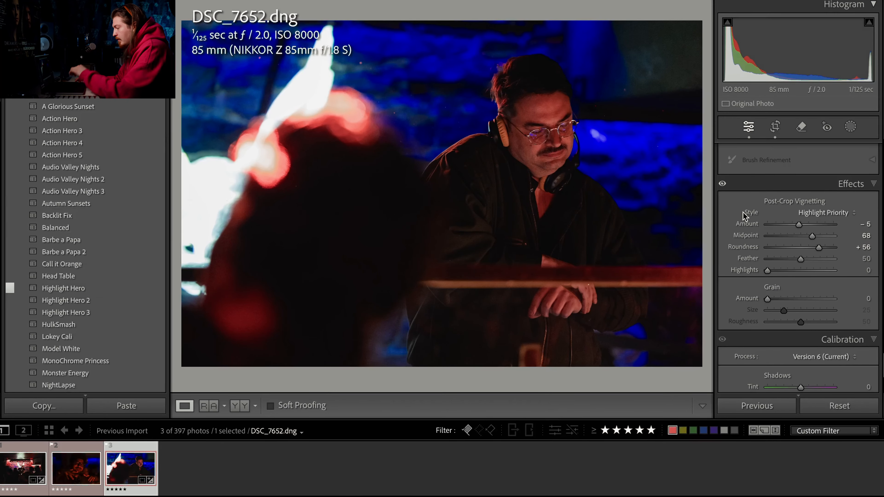
- Calibrate the primaries: red Hue −6 and Saturation −28, green Hue +19 and Saturation −19, blue Hue +6 and Saturation +11
scroll(807, 288, down, 5)
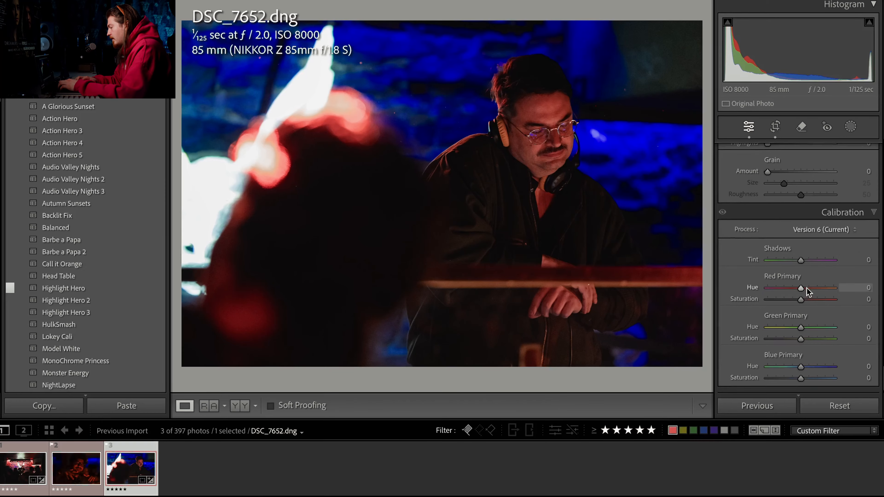
drag(801, 261, 813, 333)
double_click(797, 265)
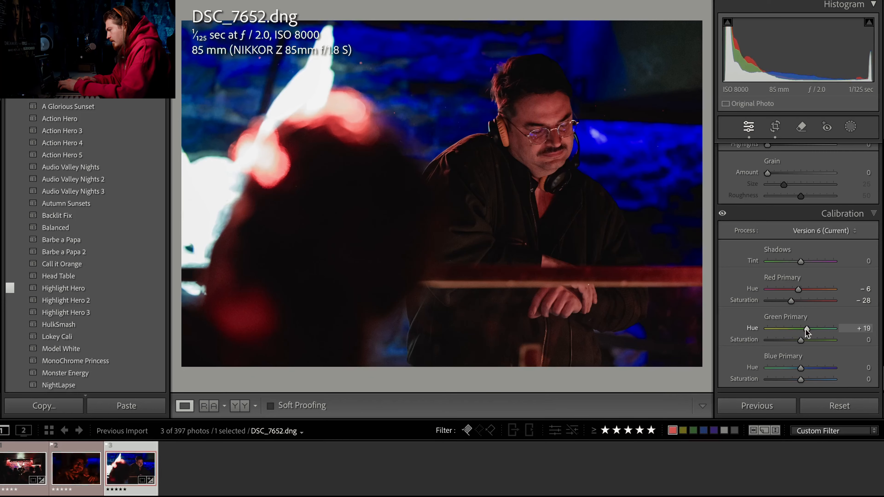
drag(794, 342, 798, 371)
mouse_move(811, 367)
mouse_down()
mouse_move(796, 380)
mouse_move(805, 382)
mouse_up()
- Compare the photo before and after side by side, and ease the red primary Saturation to about −17
key(y)
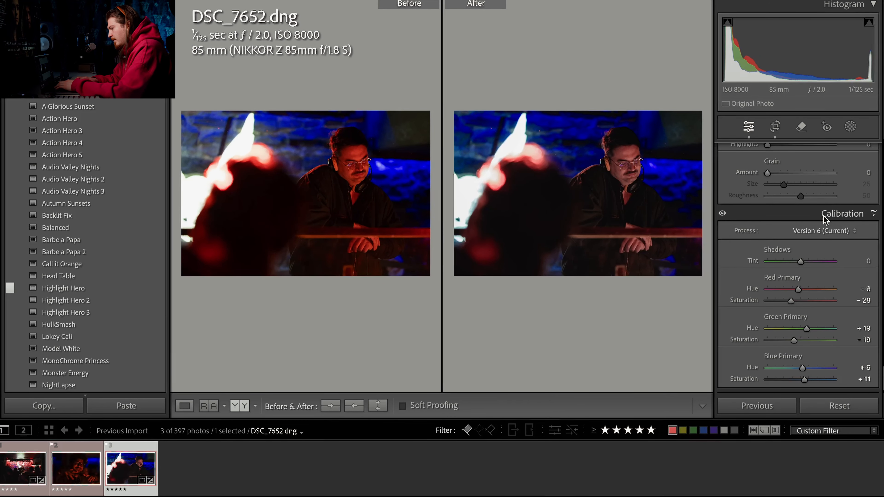
drag(791, 300, 797, 301)
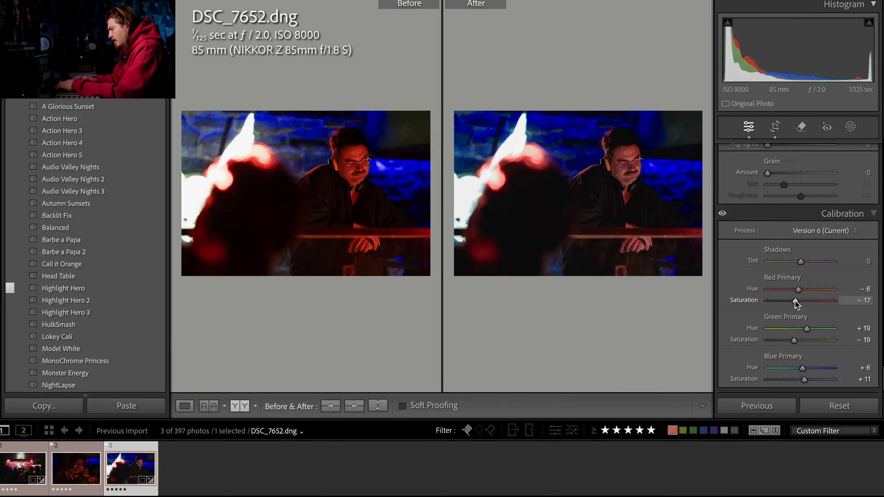
drag(797, 302, 795, 302)
key(y)
- Open DSC_7640.dng and crop it slightly tighter around the man with glasses, keeping the original aspect ratio
scroll(770, 269, up, 20)
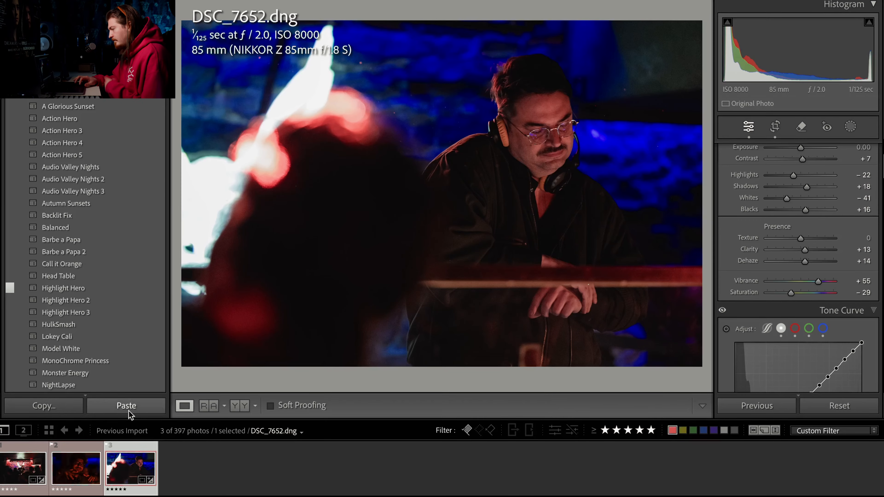
click(80, 464)
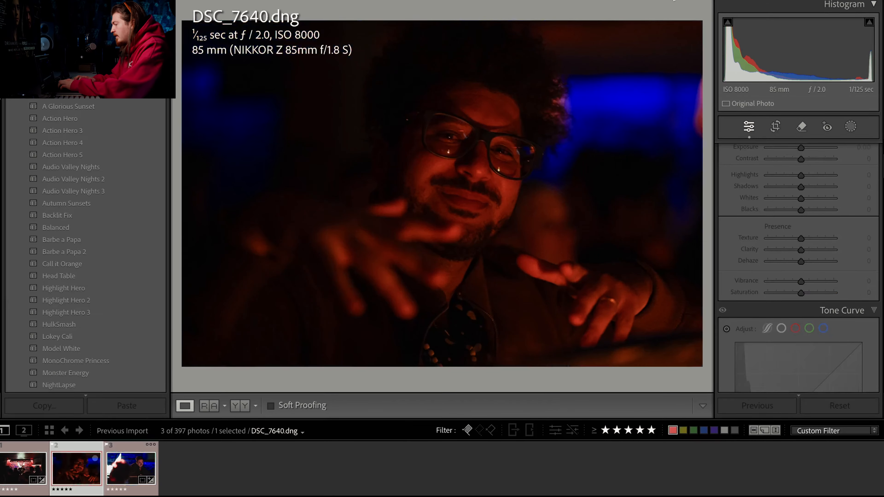
key(r)
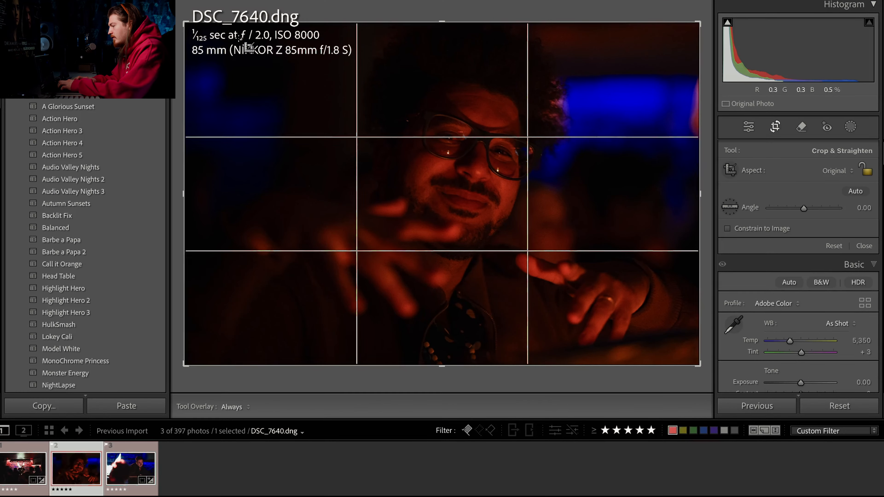
drag(186, 24, 194, 32)
key(Return)
key(r)
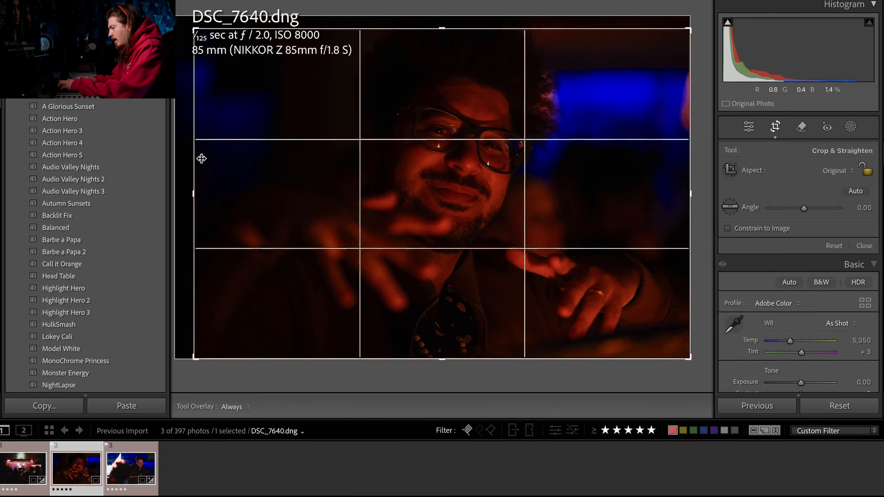
drag(194, 159, 203, 159)
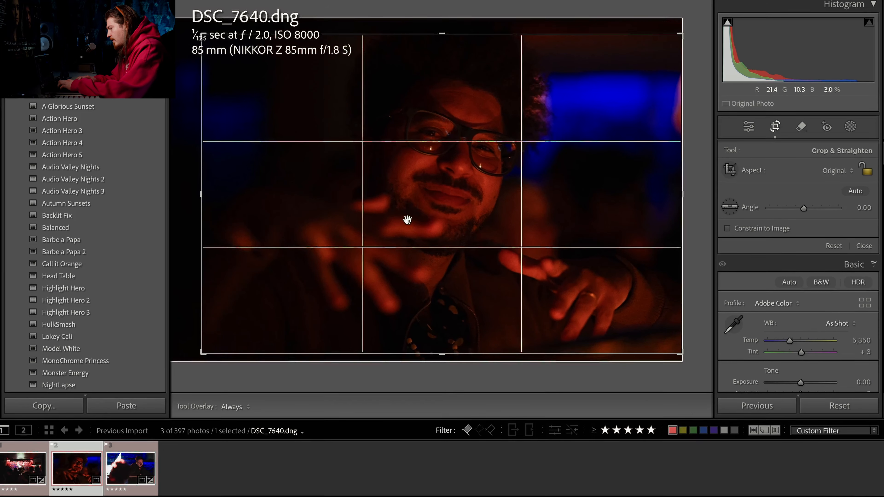
key(Return)
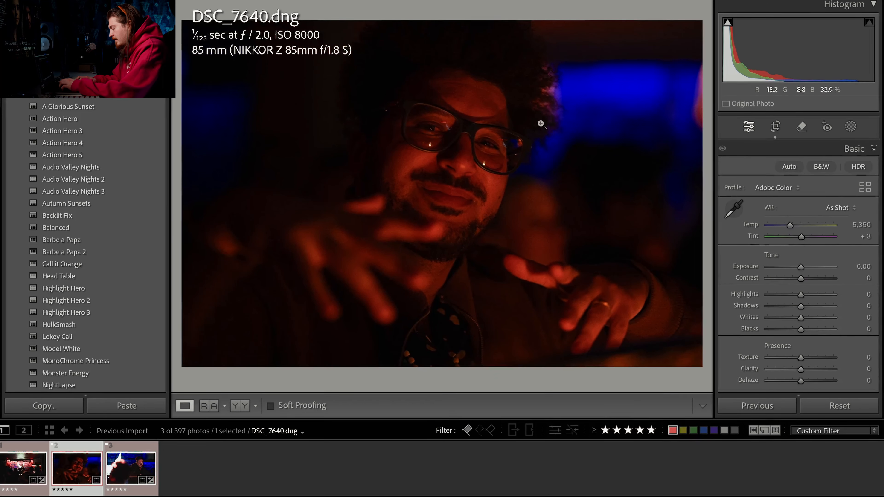
- Undo and redo the crop changes to compare the framing with and without them
key(ctrl+z)
key(ctrl+z)
key(ctrl+shift+z)
key(ctrl+shift+z)
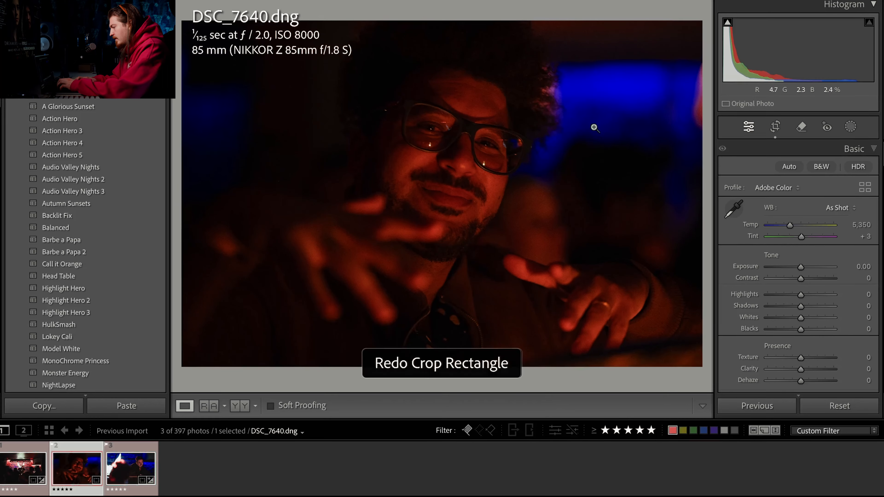
- Check the clipped areas of the photo and raise its Exposure to +0.50
key(j)
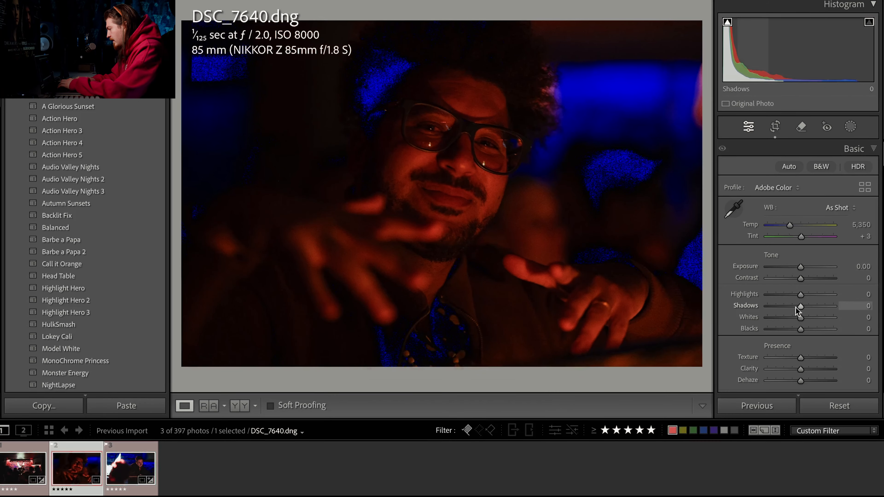
key(j)
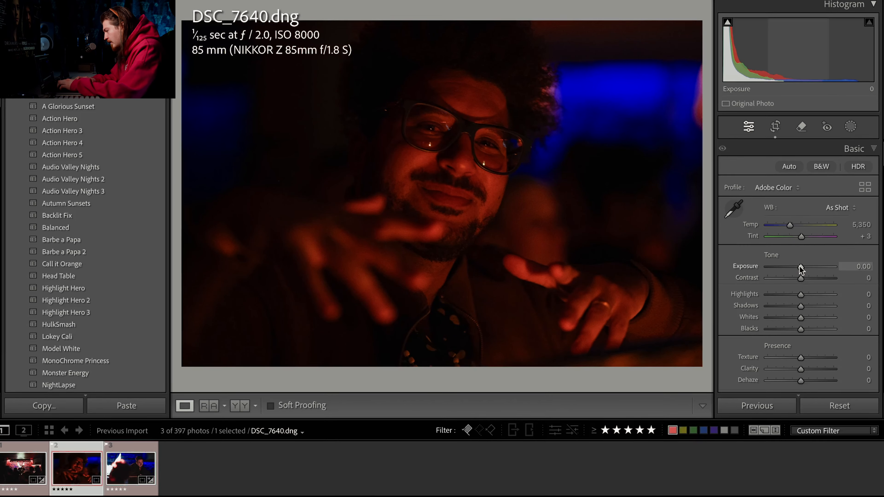
drag(800, 266, 804, 269)
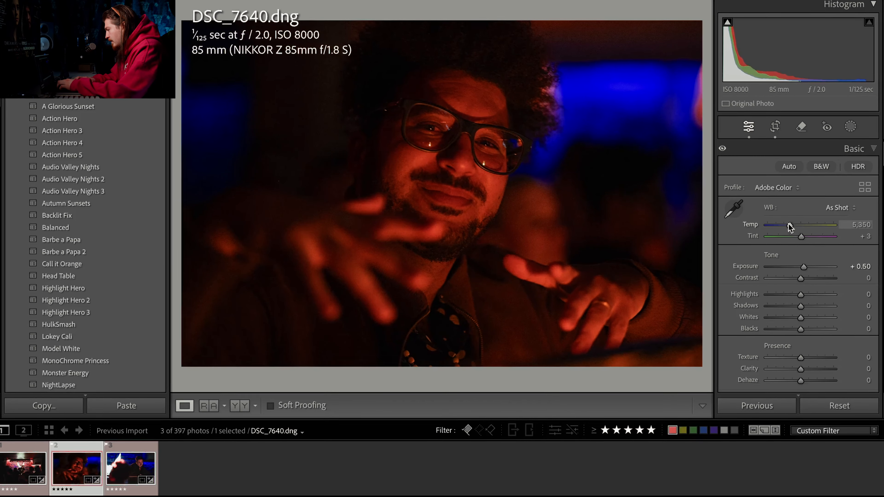
- Cool the photo's white balance by setting Temp to 2,806
drag(787, 227, 772, 228)
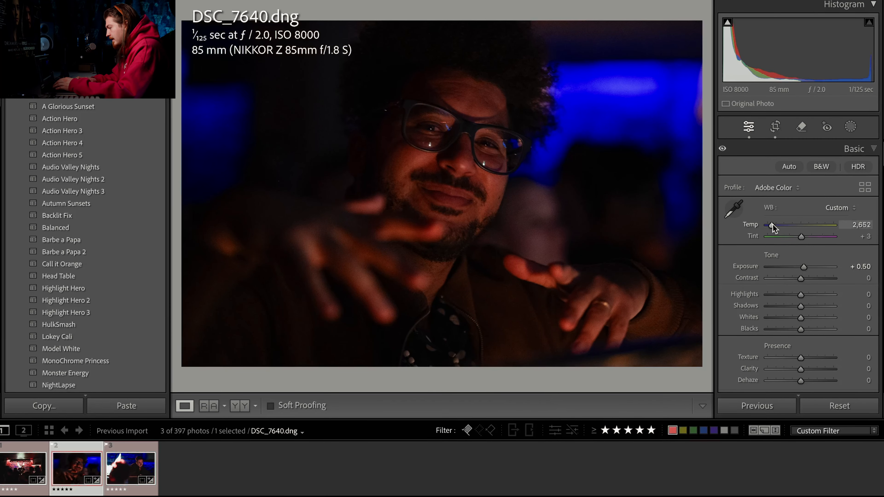
drag(774, 226, 774, 226)
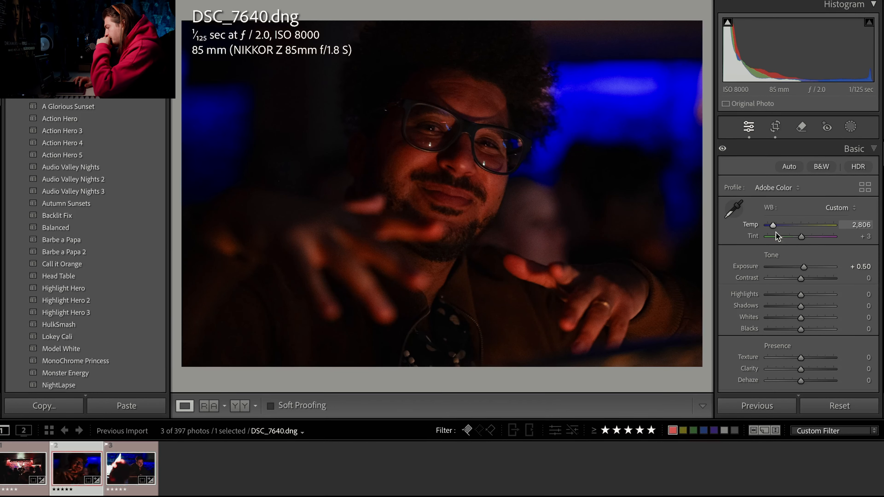
- Run AI Denoise on DSC_7640.dng with Amount 22, checking the preview on the man's eye before enhancing
scroll(797, 271, down, 15)
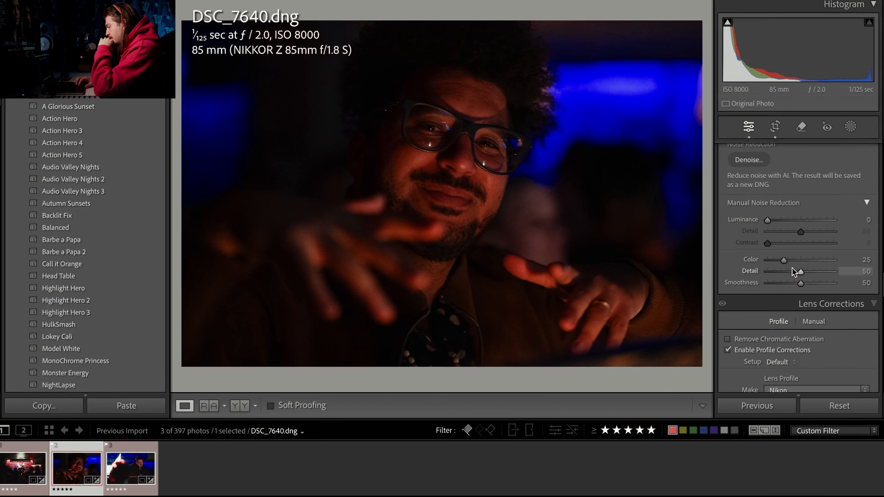
scroll(793, 272, up, 2)
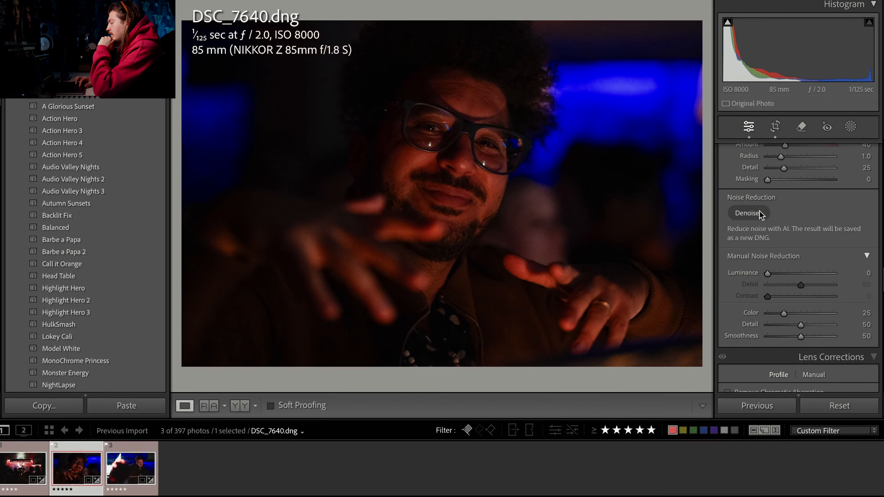
click(749, 214)
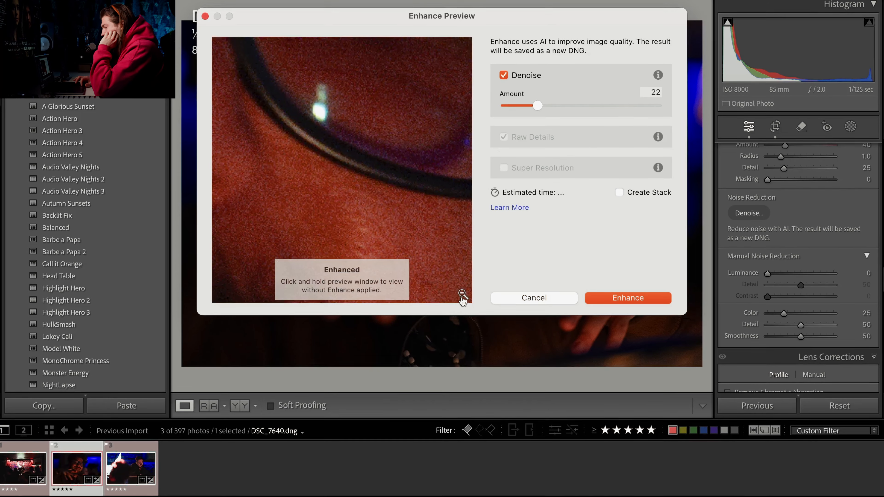
click(458, 237)
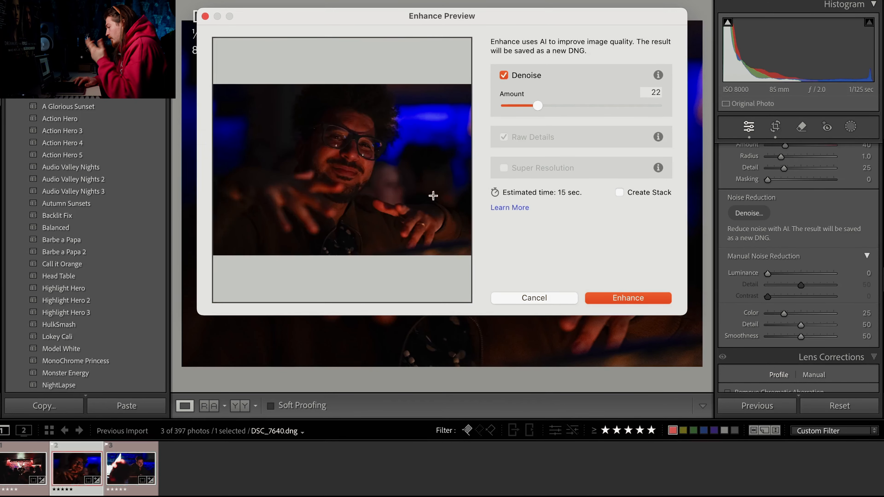
click(342, 143)
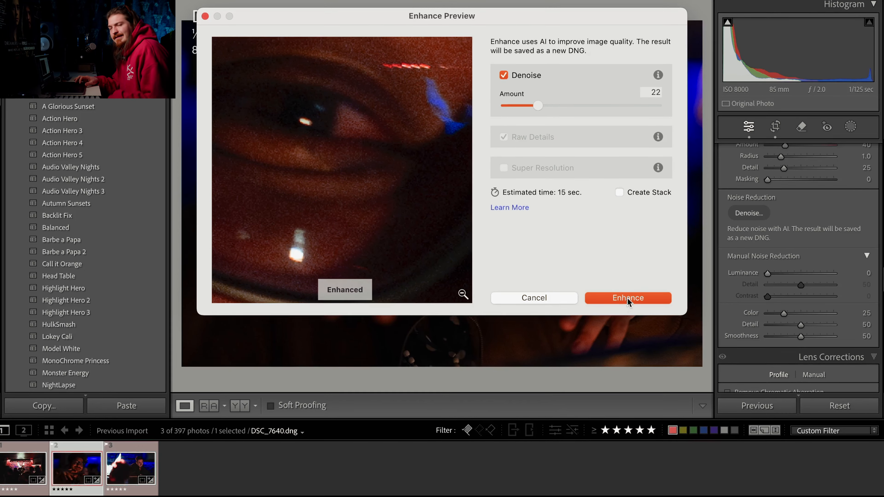
click(643, 301)
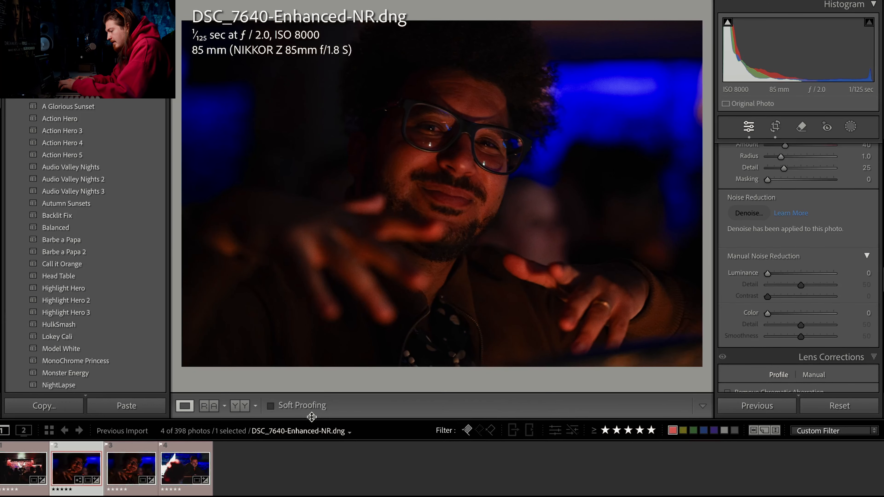
- Flag the original DSC_7640.dng as rejected, and undo that rejection
click(138, 463)
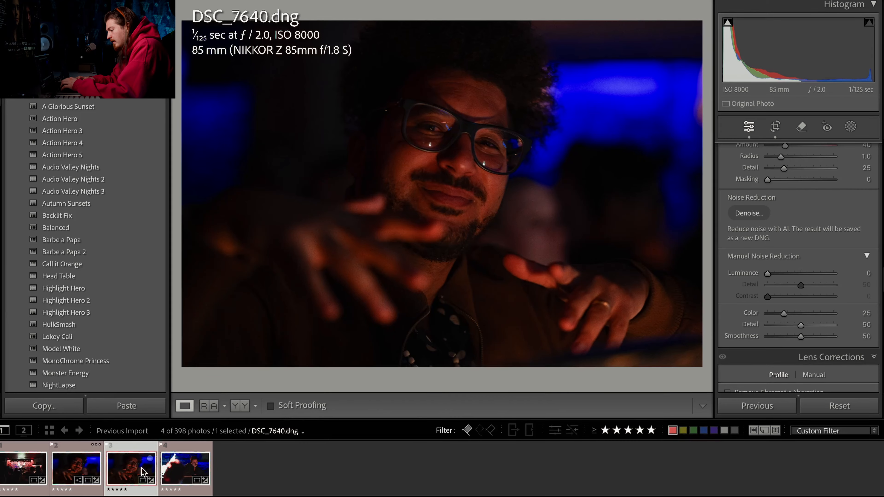
key(x)
key(Left)
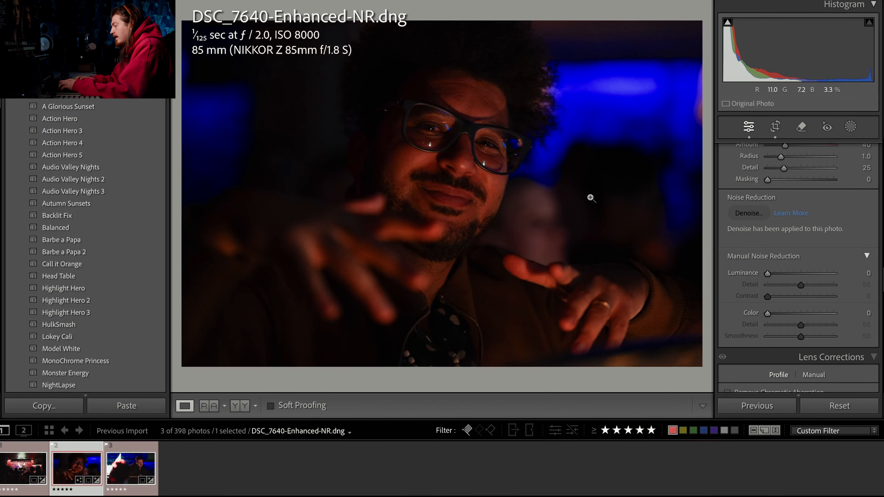
scroll(798, 279, up, 10)
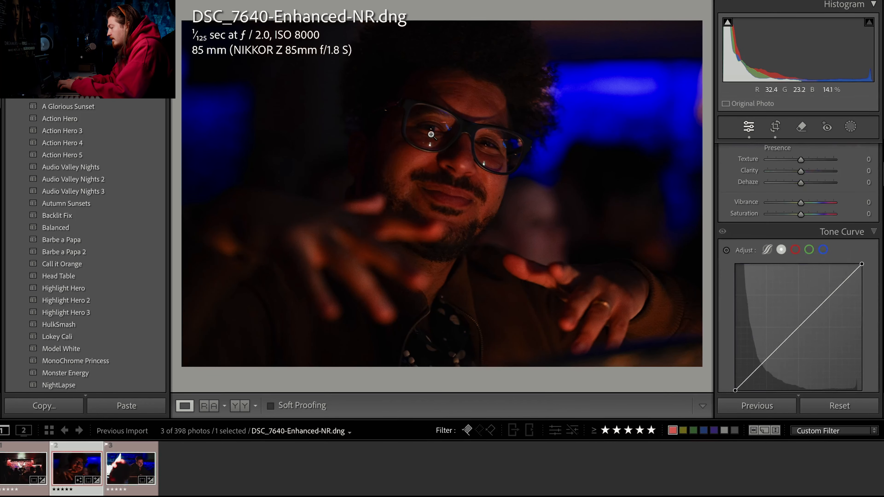
click(445, 159)
key(ctrl+z)
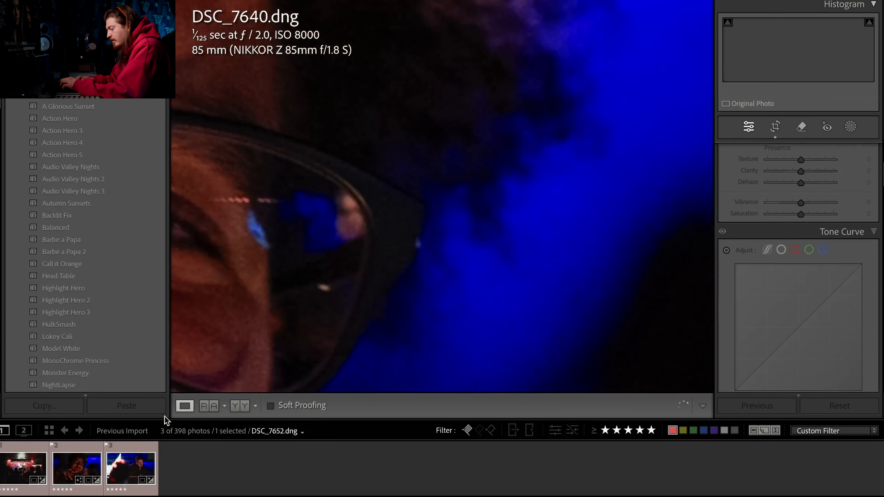
- Compare the noise in the original and the denoised version, zoomed in on the man's glasses and face
click(292, 277)
click(456, 149)
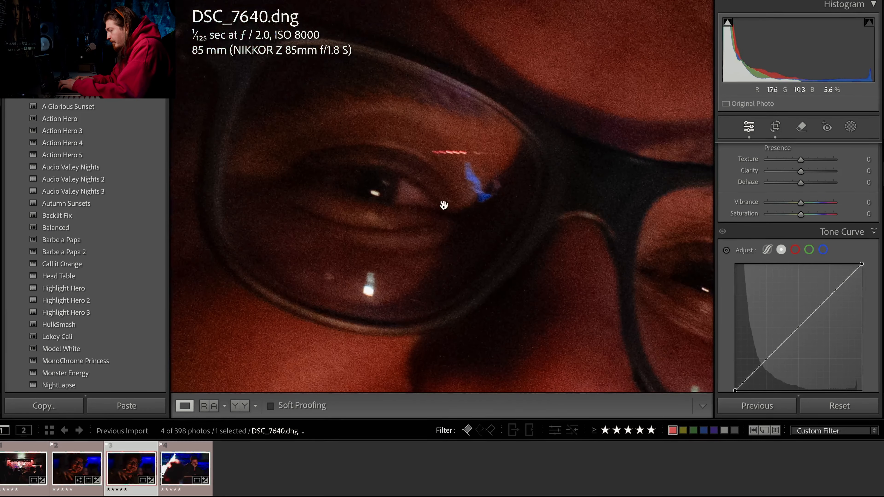
key(Left)
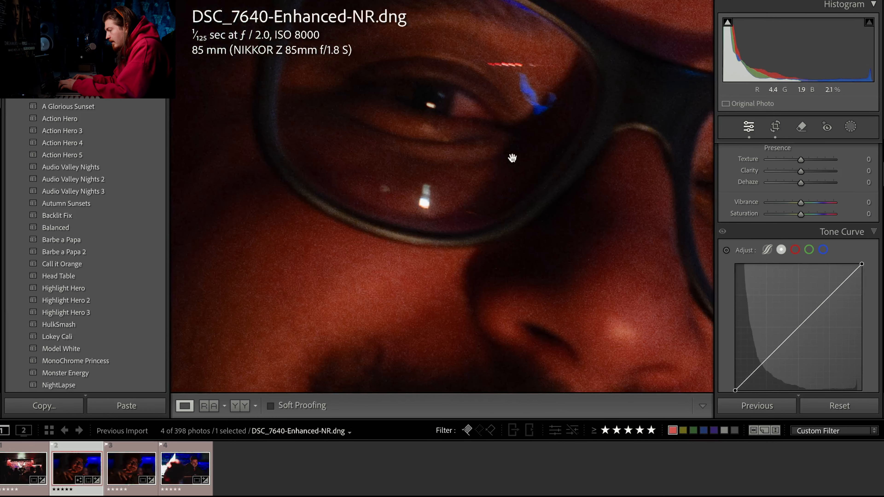
key(Right)
key(Left)
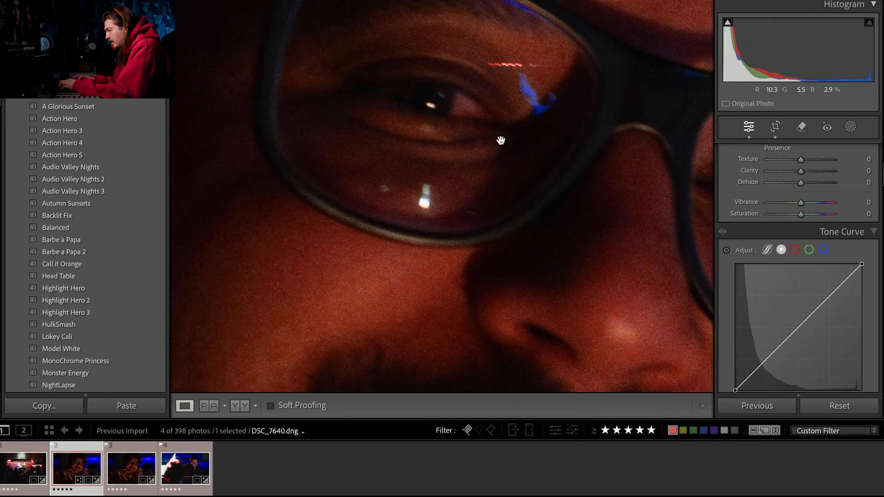
click(513, 139)
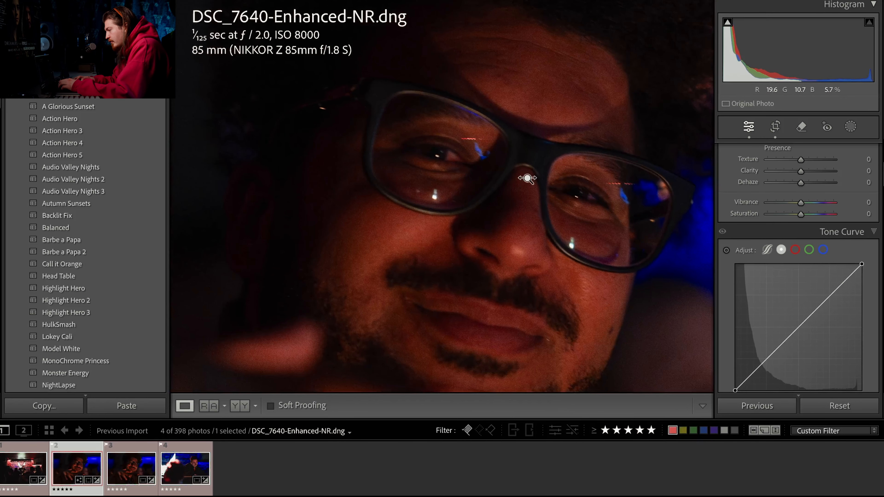
drag(522, 182, 531, 183)
drag(428, 195, 490, 166)
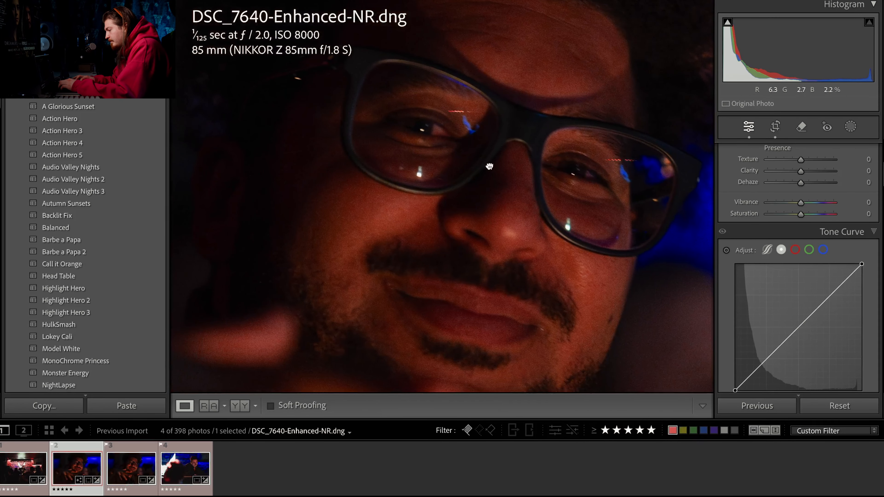
key(Right)
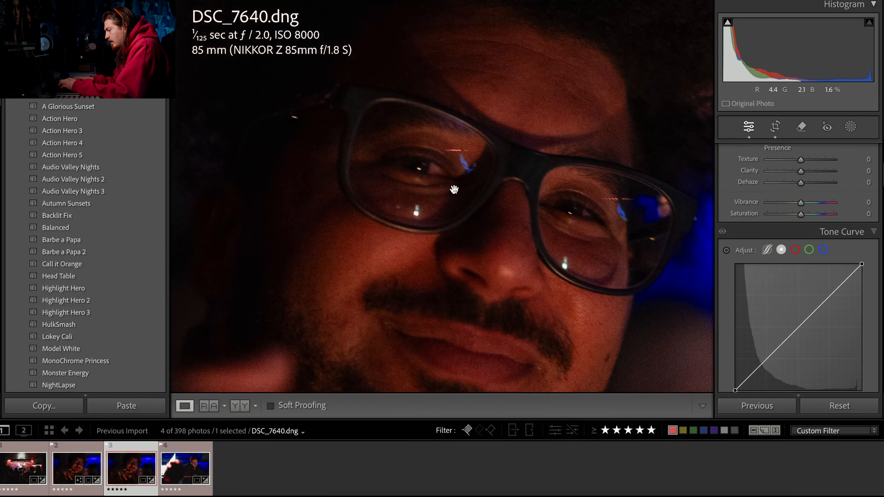
key(Left)
key(Right)
key(Left)
click(426, 134)
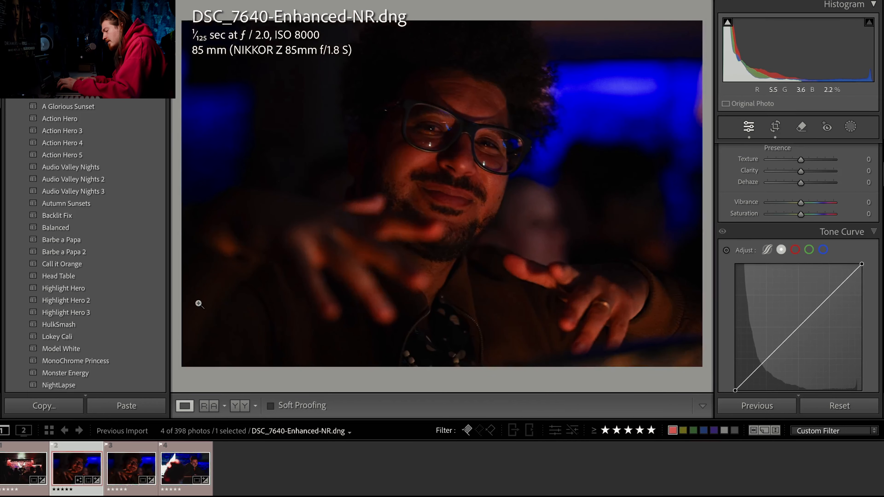
- Flag the original DSC_7640.dng as rejected and reopen DSC_7640-Enhanced-NR.dng for editing
click(118, 466)
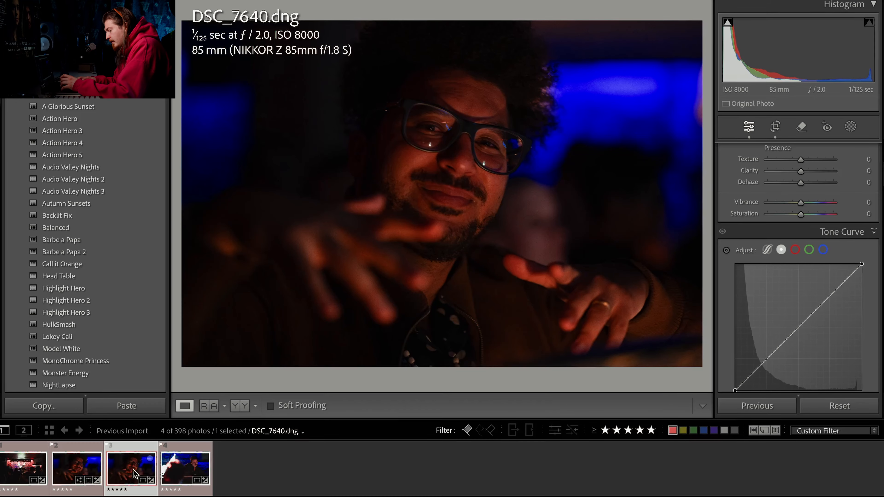
key(x)
click(72, 467)
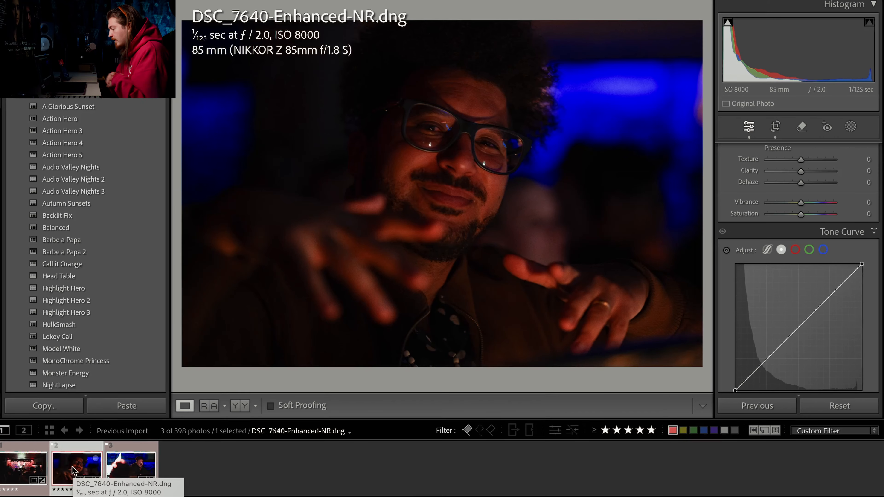
- Set Highlights to +12, Shadows to +28, Whites to +21 and Blacks to +6 on the denoised photo
scroll(796, 275, up, 5)
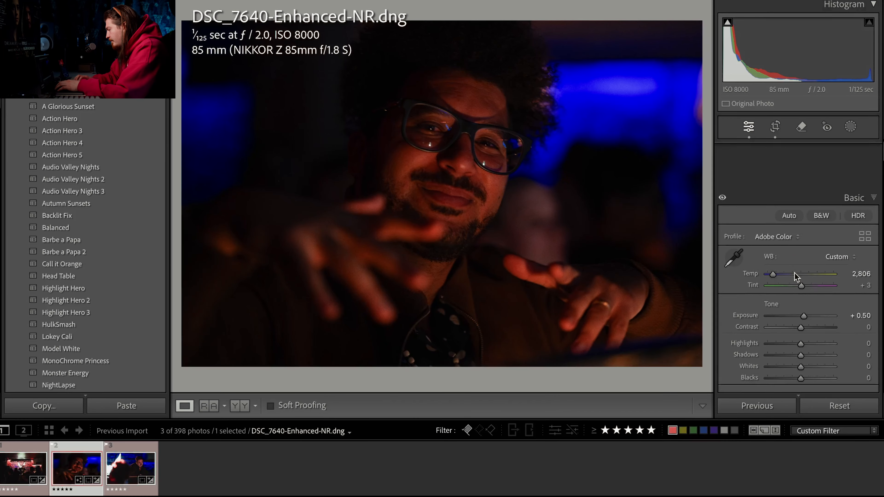
scroll(795, 275, down, 2)
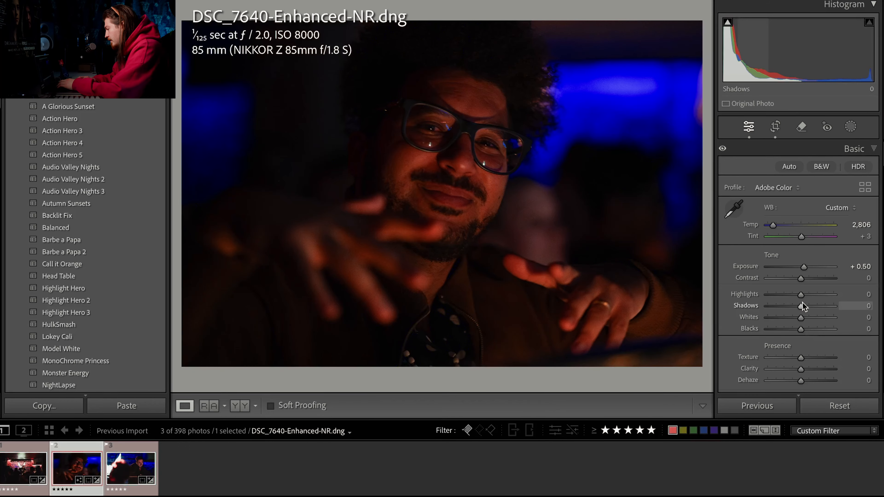
drag(802, 302, 812, 321)
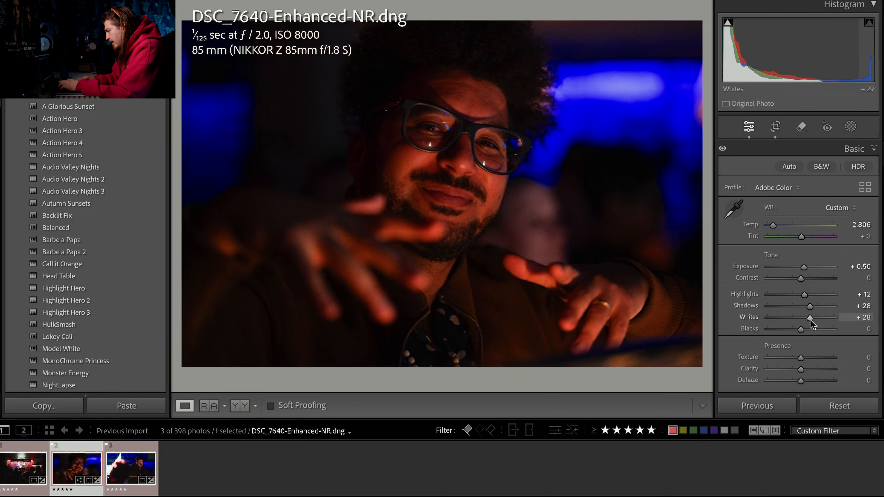
click(805, 327)
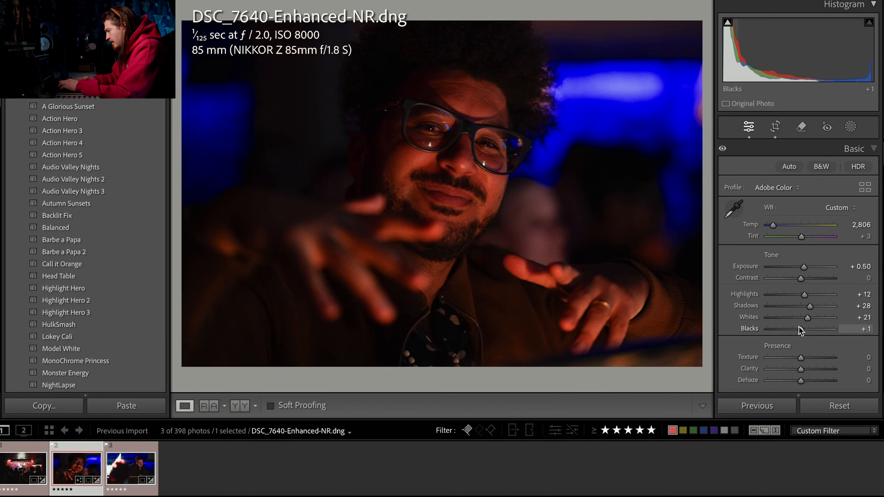
mouse_move(802, 326)
mouse_down()
mouse_move(810, 325)
mouse_move(803, 329)
mouse_up()
- Set Contrast to +18 and warm the white balance slightly to a Temp of 2,837
drag(801, 278, 804, 282)
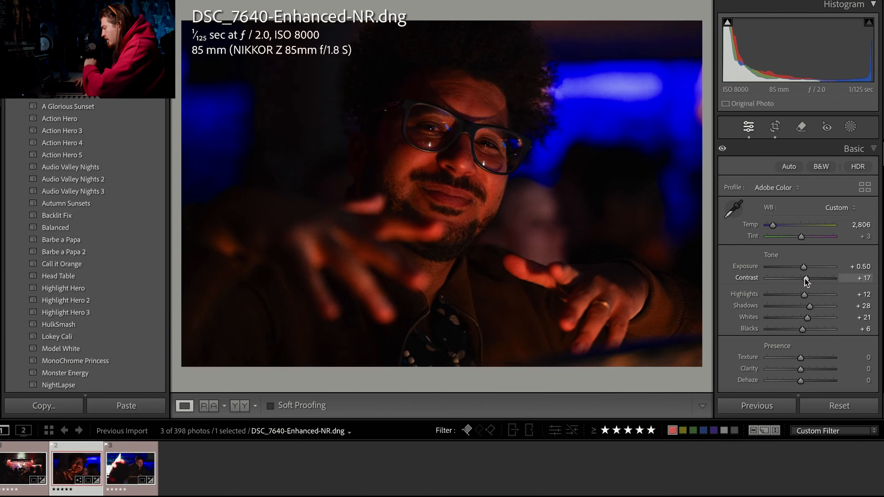
drag(805, 282, 808, 280)
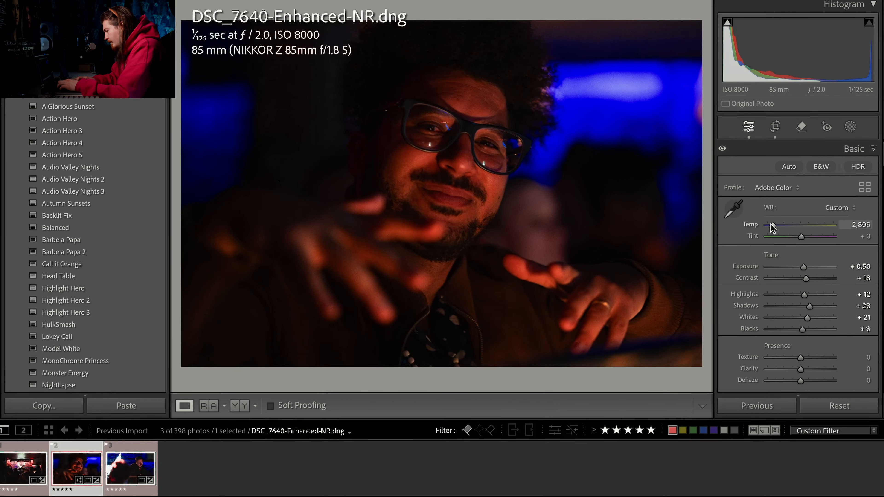
drag(772, 227, 772, 227)
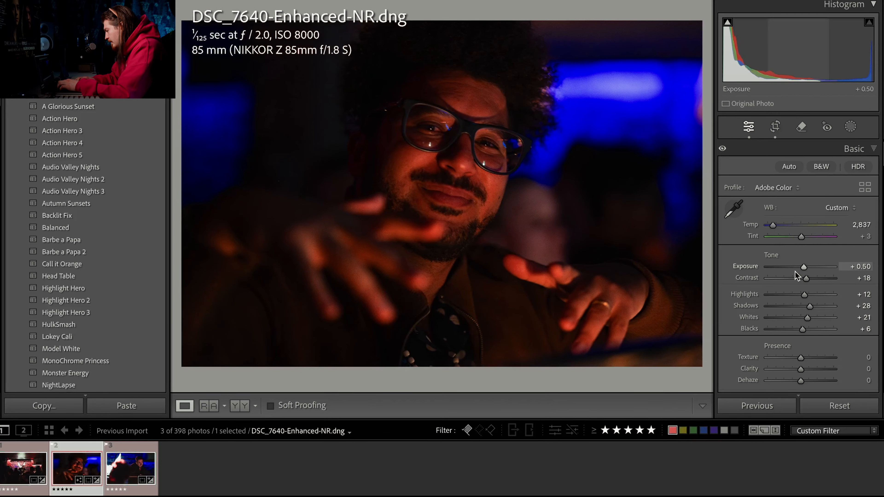
- Set Clarity to +4, try raising Texture to +9, and undo the Texture change
scroll(795, 272, down, 3)
drag(800, 314, 802, 315)
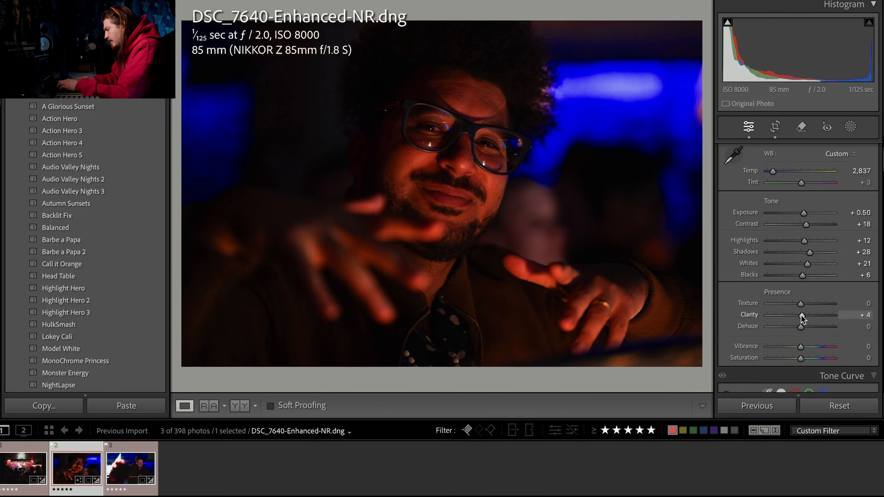
drag(801, 329, 803, 303)
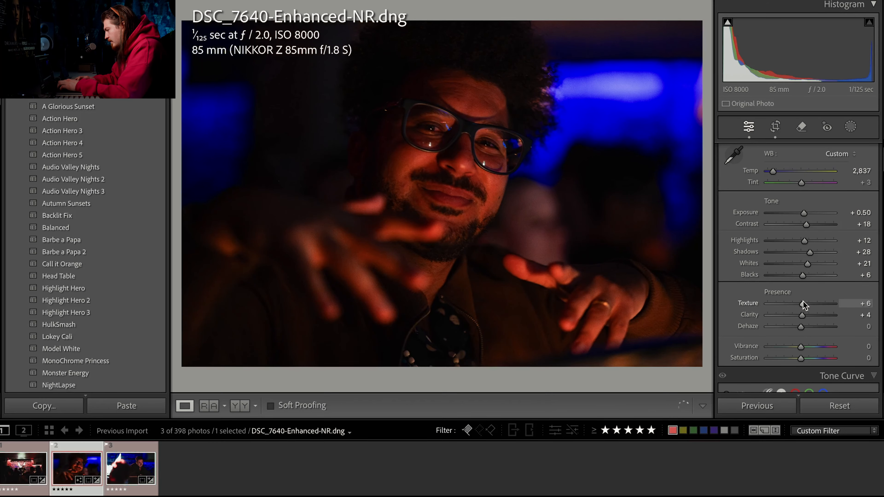
key(ctrl+z)
- Reduce Saturation to −16 and raise Vibrance to +25
scroll(799, 293, down, 3)
click(799, 277)
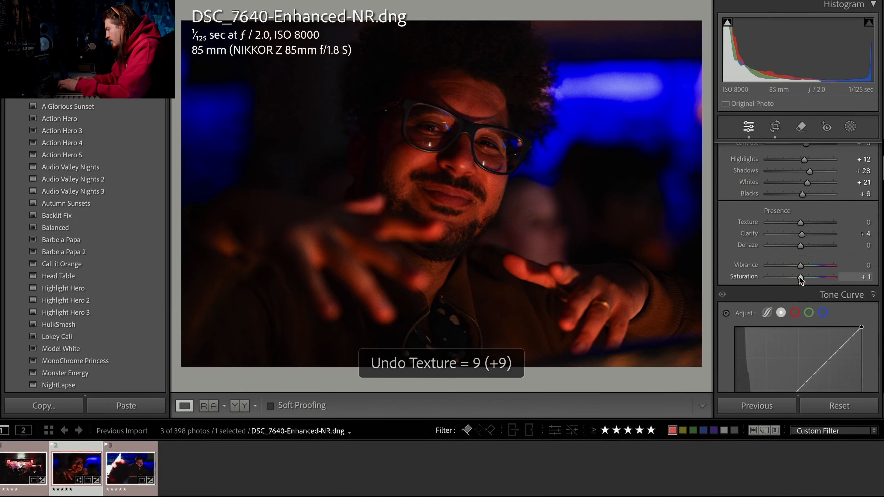
mouse_move(799, 276)
mouse_down()
mouse_move(792, 281)
mouse_move(819, 265)
mouse_move(812, 266)
mouse_up()
- Add tone curve points at the midtones, 66/66 and 39/39, and lift the black point to an output of 4
scroll(812, 267, down, 3)
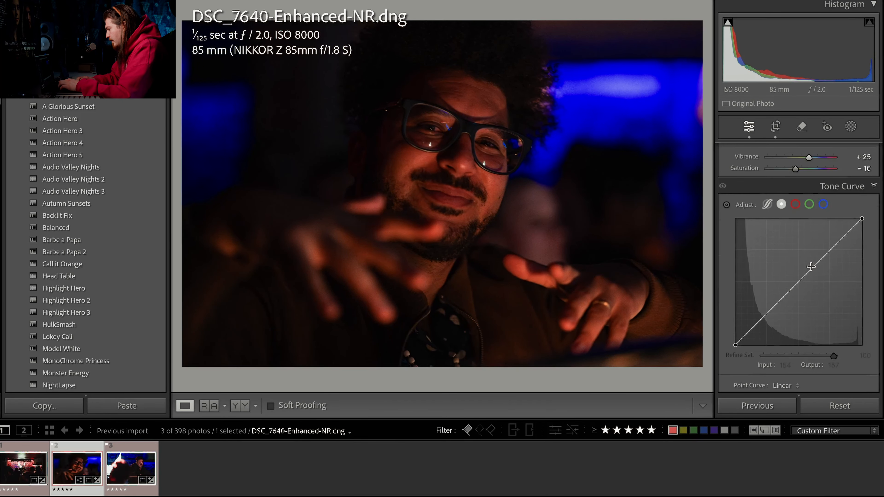
click(796, 282)
scroll(797, 282, down, 1)
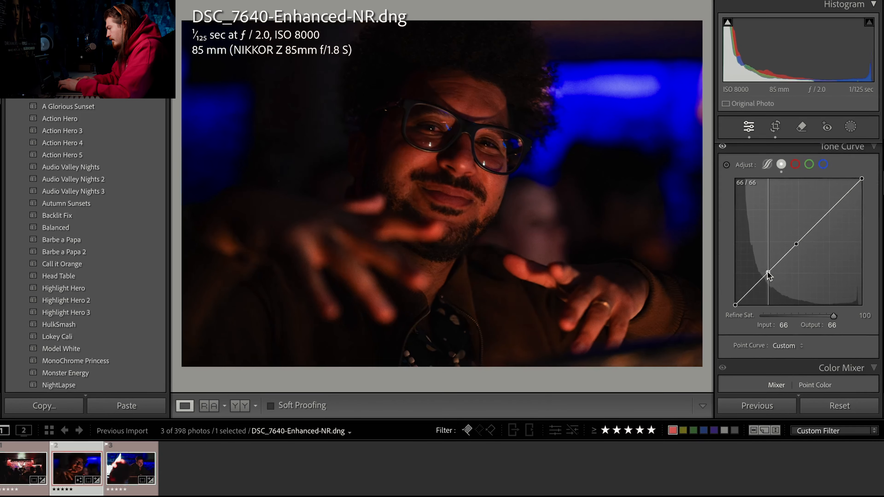
click(768, 273)
click(754, 286)
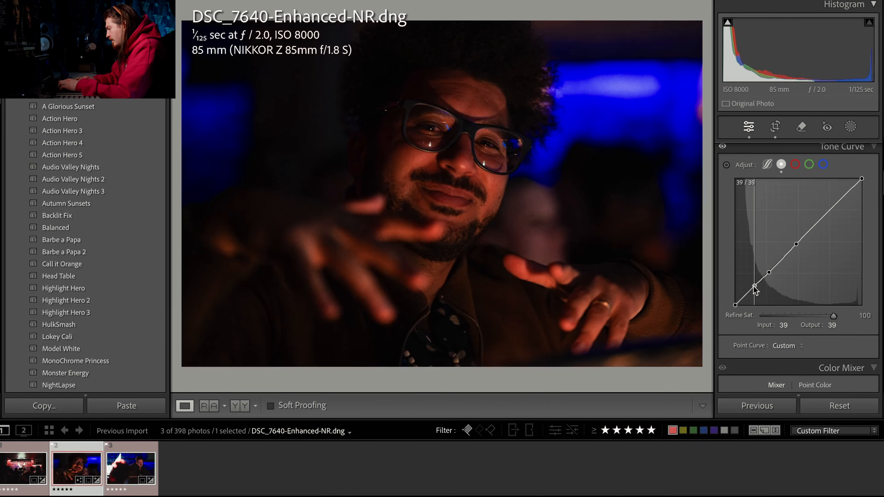
drag(754, 287, 734, 305)
click(735, 305)
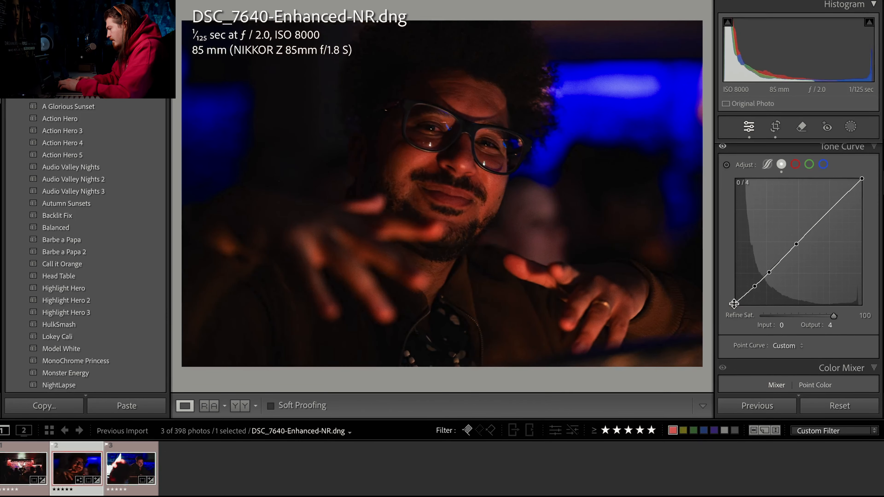
- Try an Orange hue of +2 in the Color Mixer, and set Saturation to −13 for Orange and +5 for Red
scroll(774, 324, down, 5)
scroll(774, 326, down, 1)
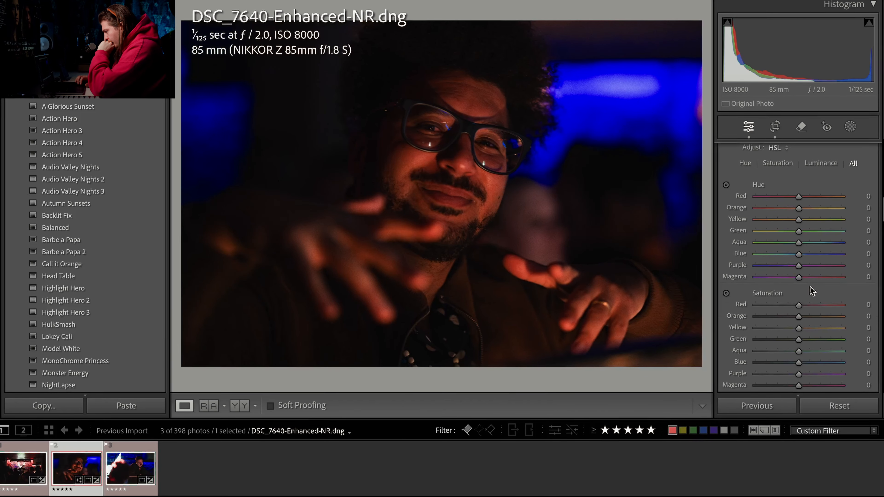
scroll(811, 290, down, 1)
scroll(811, 291, down, 1)
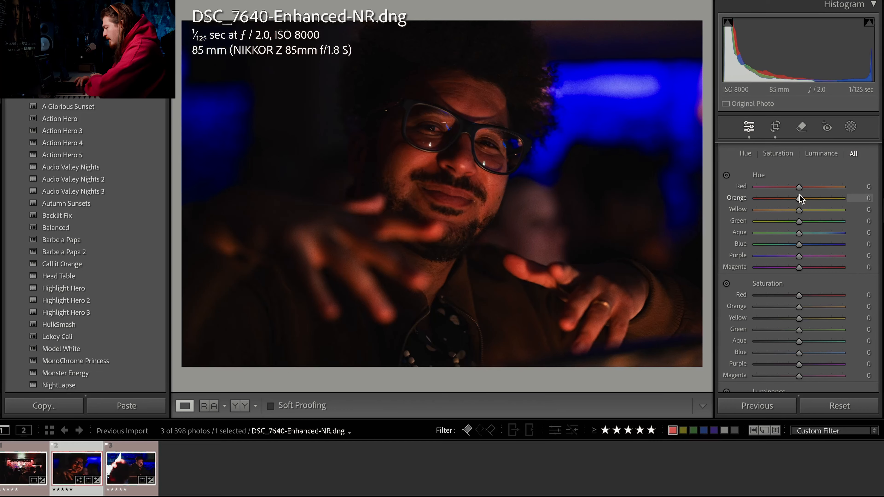
drag(800, 197, 801, 200)
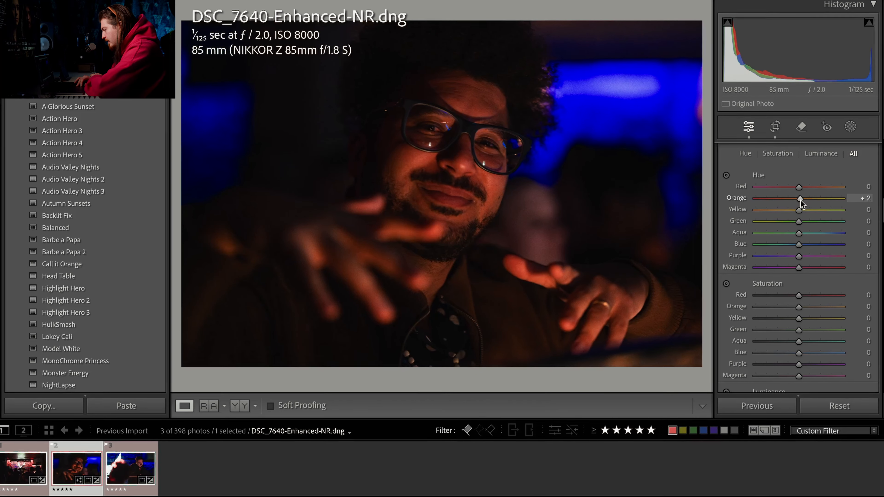
drag(800, 306, 802, 281)
scroll(795, 307, down, 1)
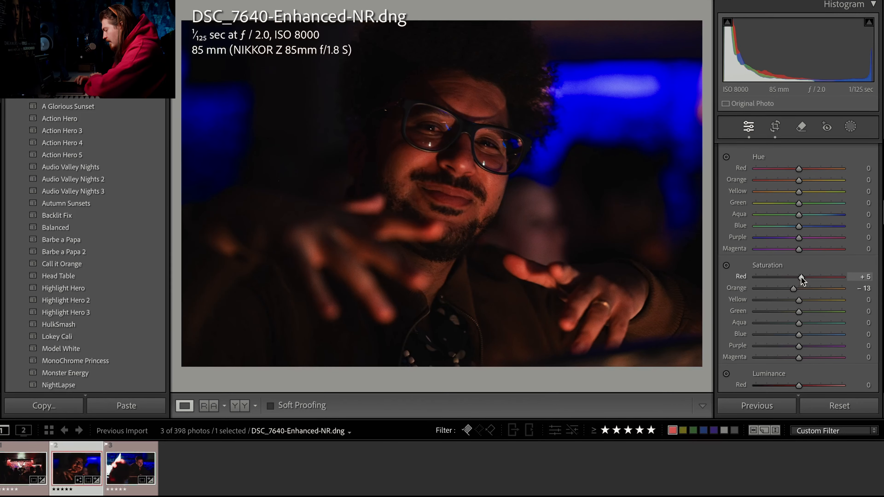
- Try a slight increase of the Red luminance in the Color Mixer
scroll(806, 289, down, 5)
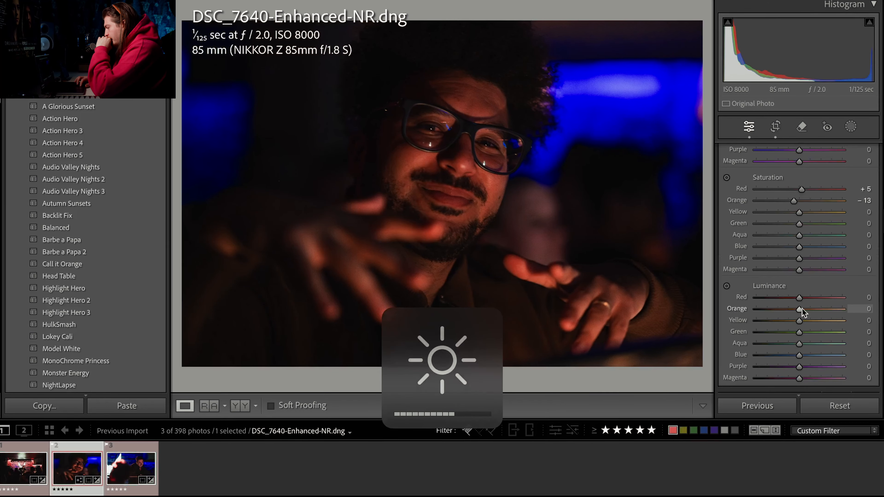
drag(800, 299, 804, 299)
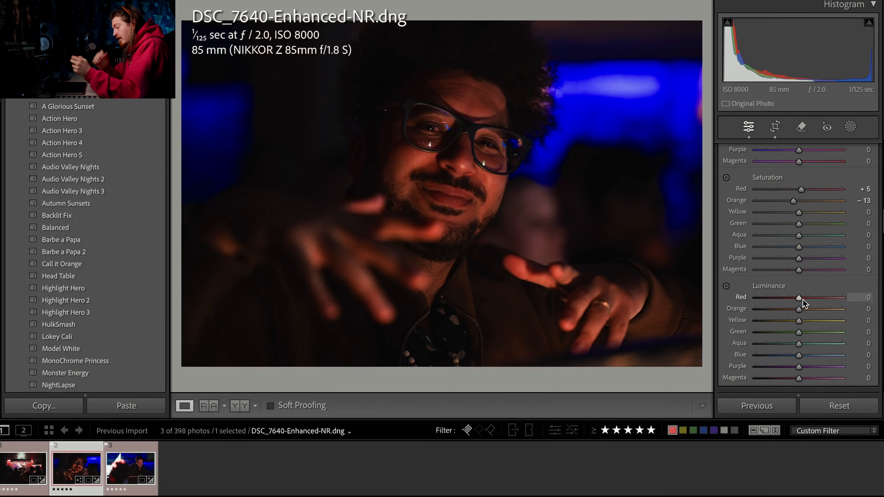
- Raise the display brightness to maximum and lower it again to judge the dark photo at different screen brightness levels
key(F1)
key(F1)
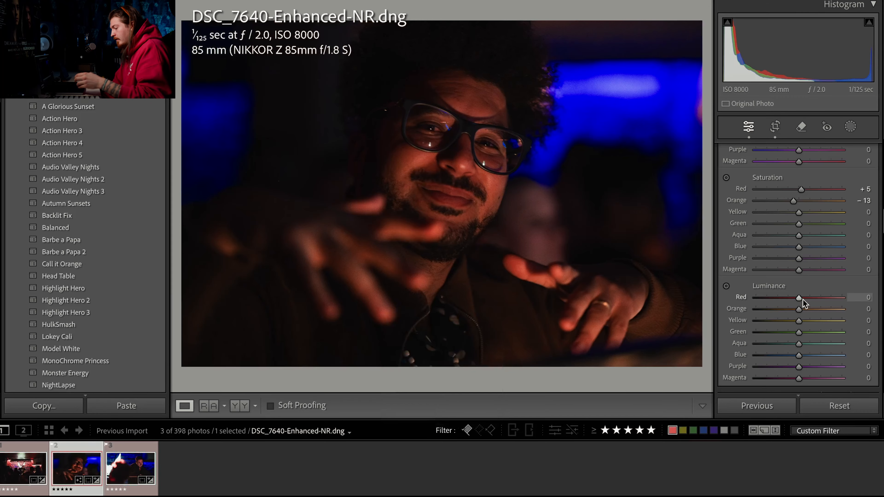
key(F2)
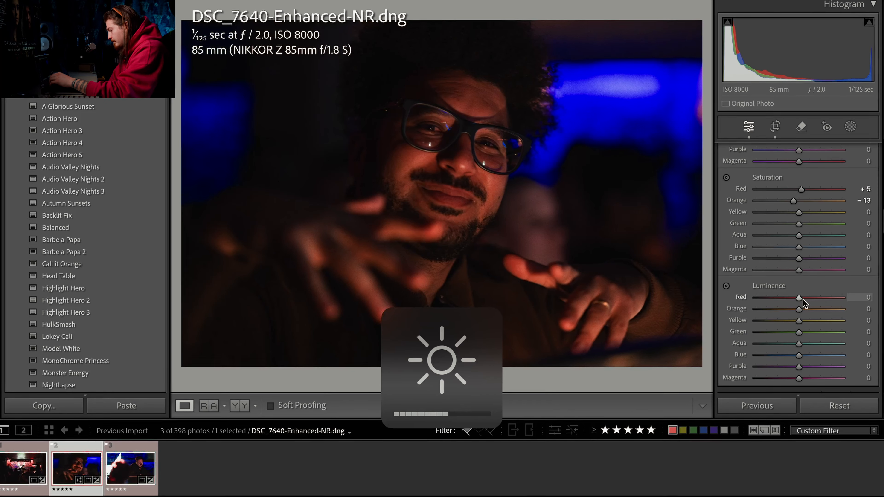
key(F2)
key(F2)
key(F2)
key(F2)
key(F2)
key(F2)
key(F2)
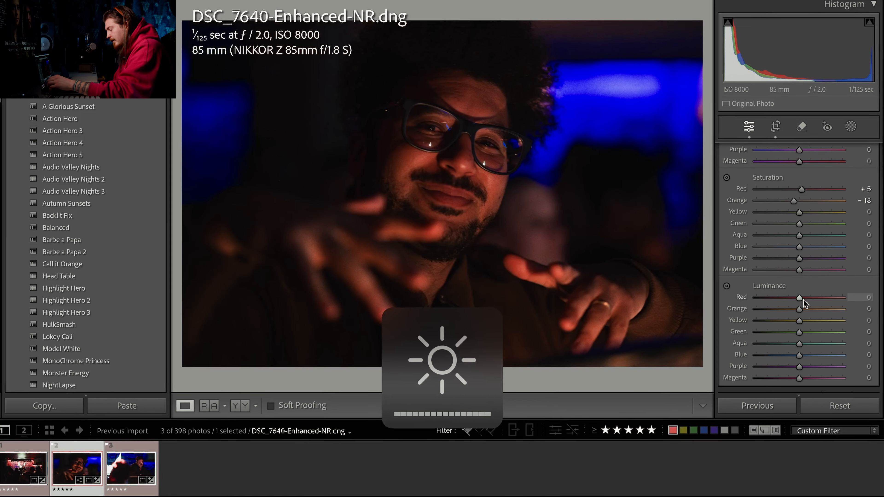
key(F1)
key(F1)
key(F1)
key(F1)
key(F1)
key(F1)
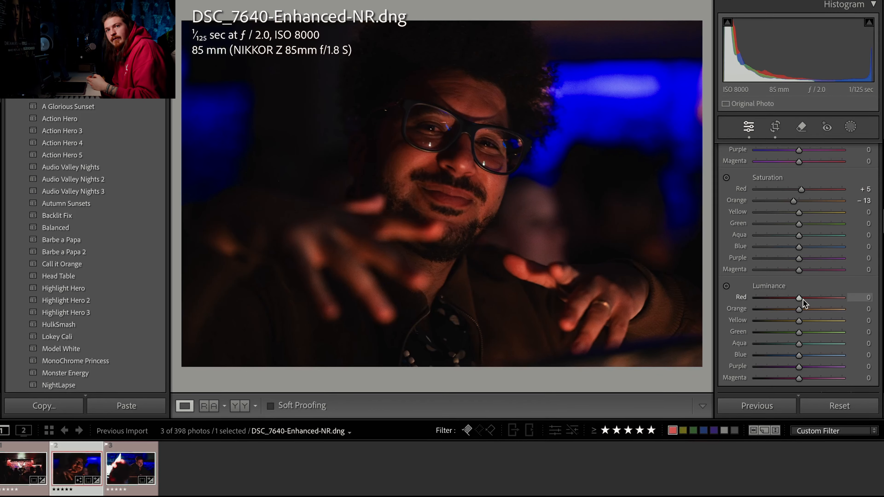
key(F2)
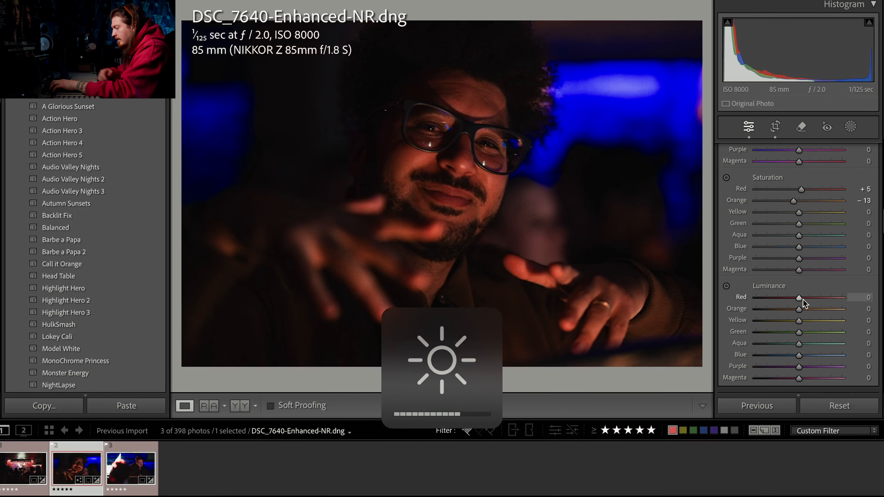
- Raise the Orange luminance slightly in the Color Mixer
scroll(803, 299, down, 1)
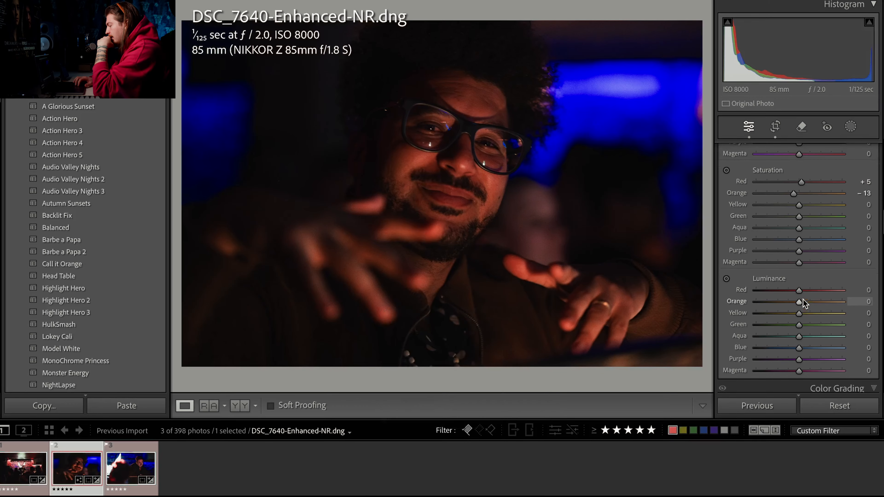
scroll(799, 292, up, 1)
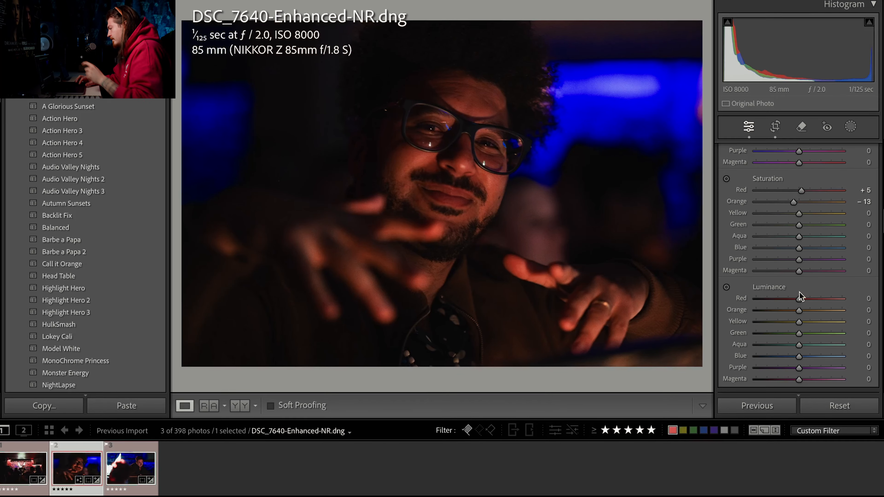
drag(798, 310, 801, 312)
- Set the sharpening Masking to 48, adjust the sharpening Amount, and check the photo in close-up
scroll(802, 311, down, 10)
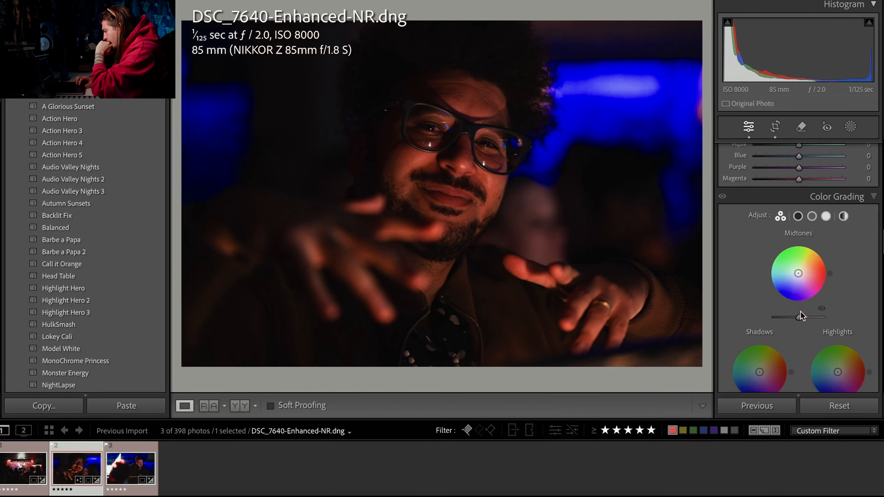
scroll(802, 316, down, 3)
drag(768, 264, 798, 266)
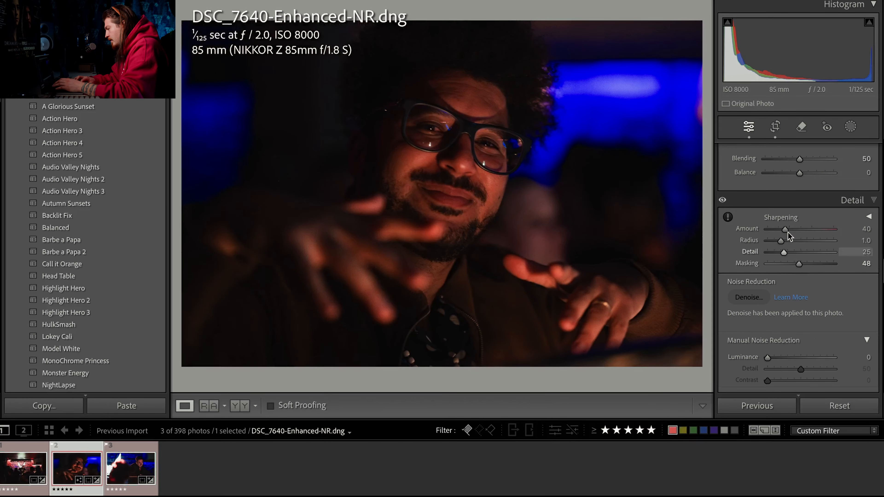
drag(787, 229, 793, 256)
scroll(794, 257, down, 3)
key(z)
key(z)
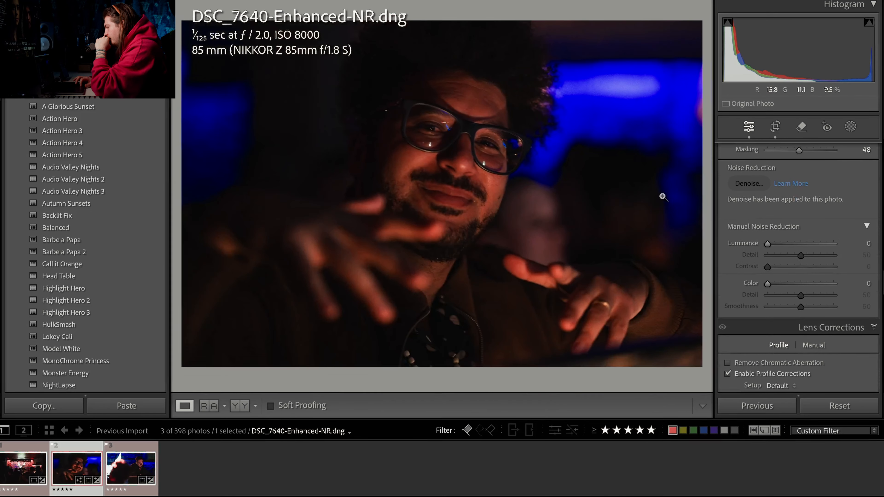
- Set the post-crop vignetting Amount to −12 with the Highlight Priority style
scroll(781, 248, down, 10)
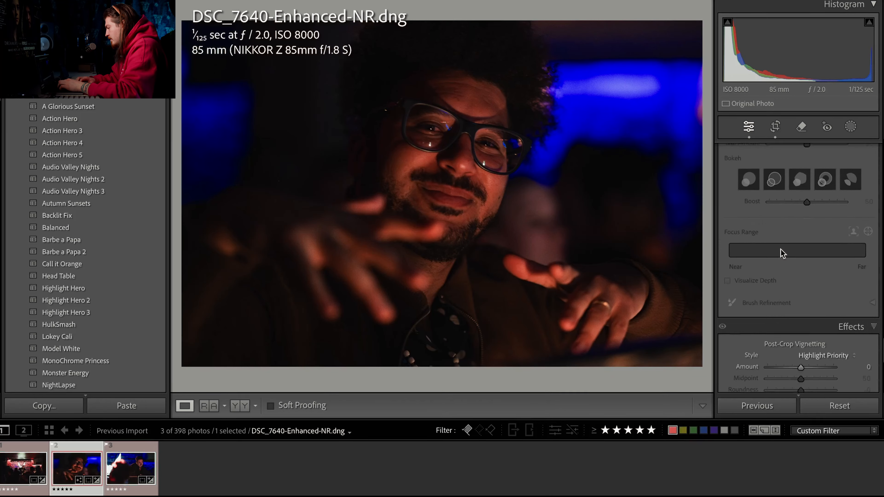
scroll(780, 254, down, 1)
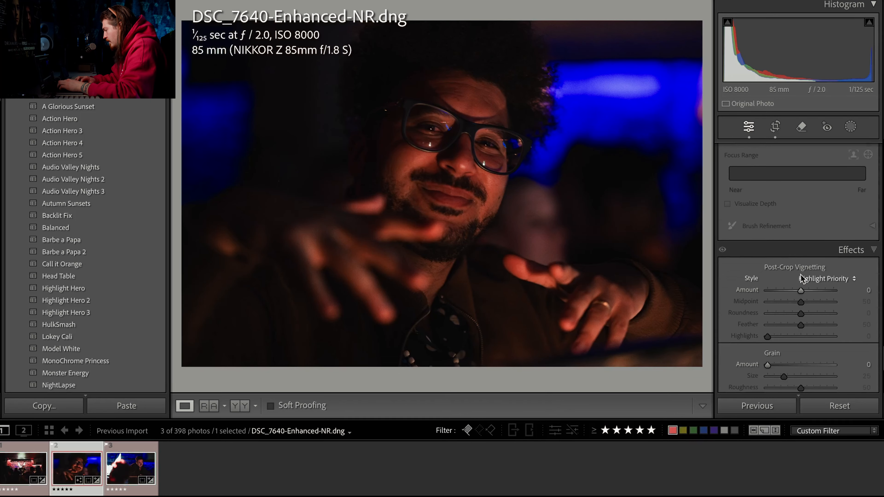
drag(801, 292, 797, 295)
double_click(797, 292)
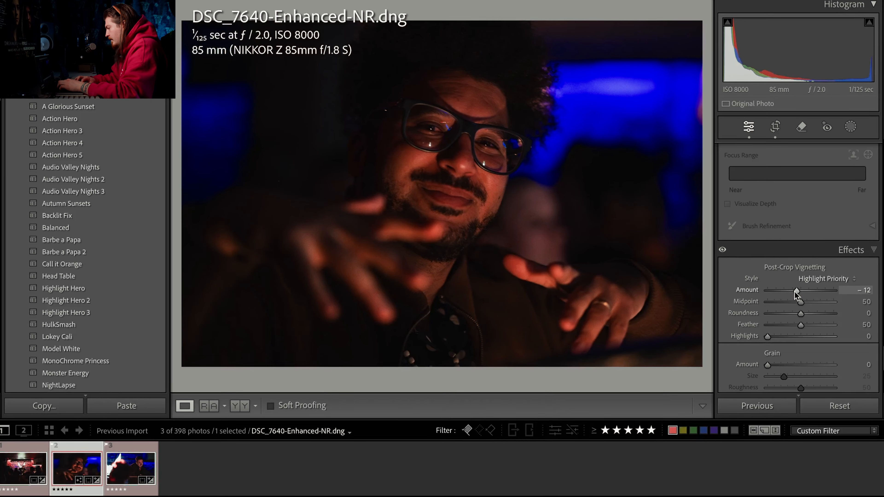
- Set the Red Primary Saturation to −12 in Calibration, comparing the photo with and without the change
scroll(827, 313, down, 4)
scroll(803, 228, down, 2)
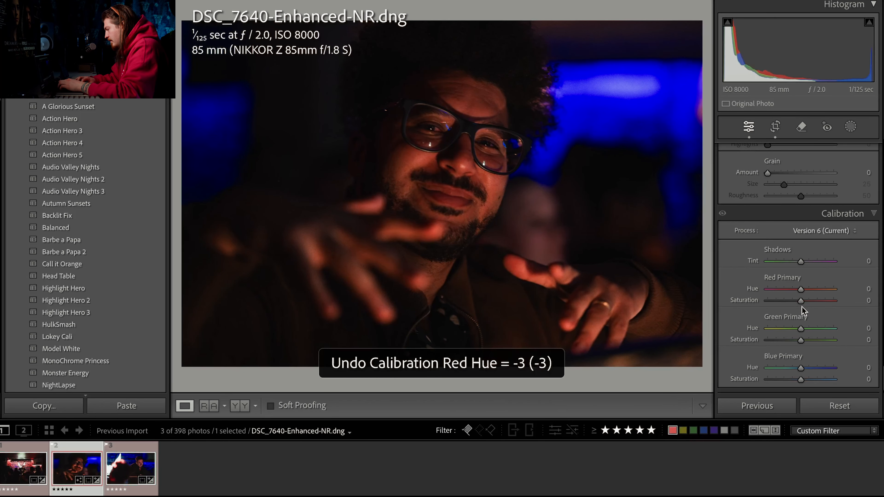
drag(802, 302, 787, 306)
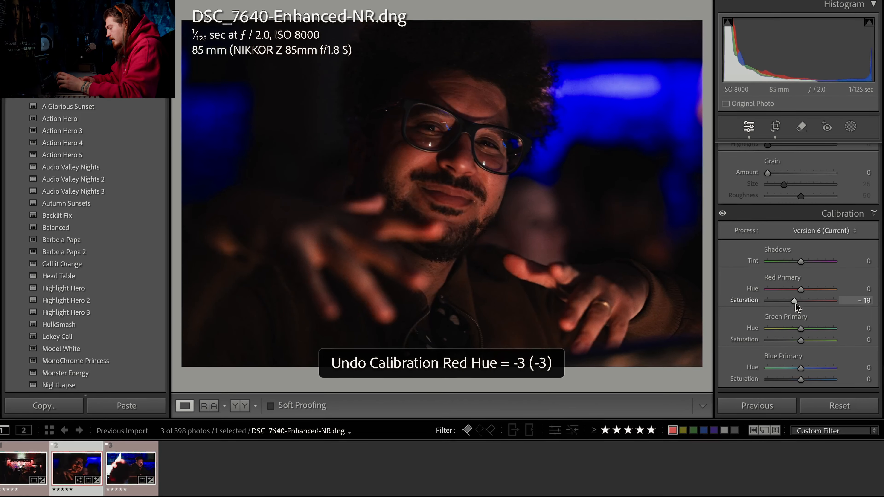
drag(796, 303, 798, 304)
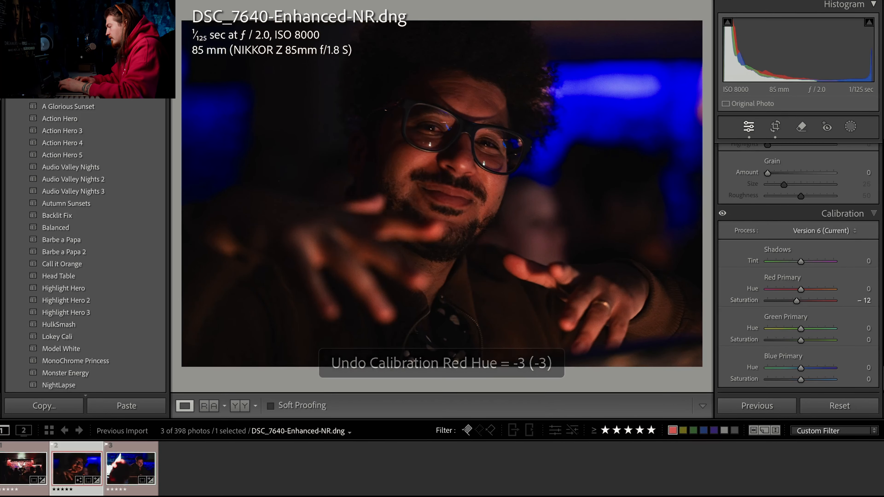
key(ctrl+shift+z)
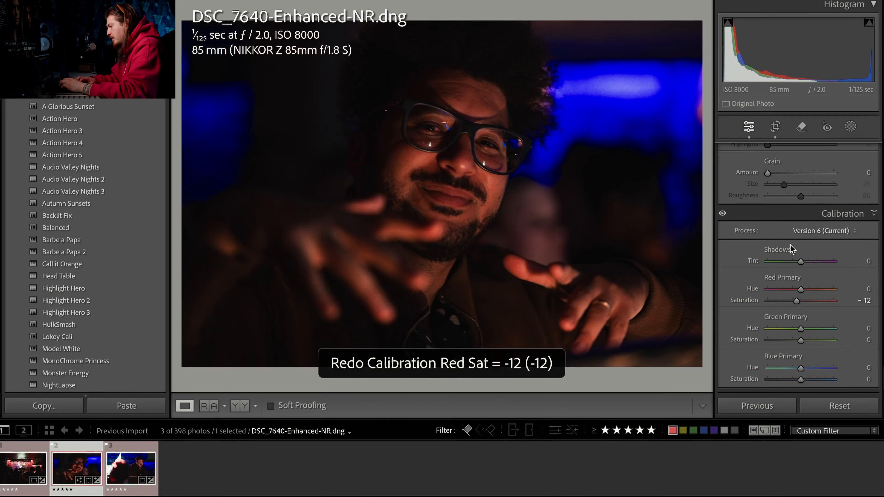
key(ctrl+z)
key(ctrl+shift+z)
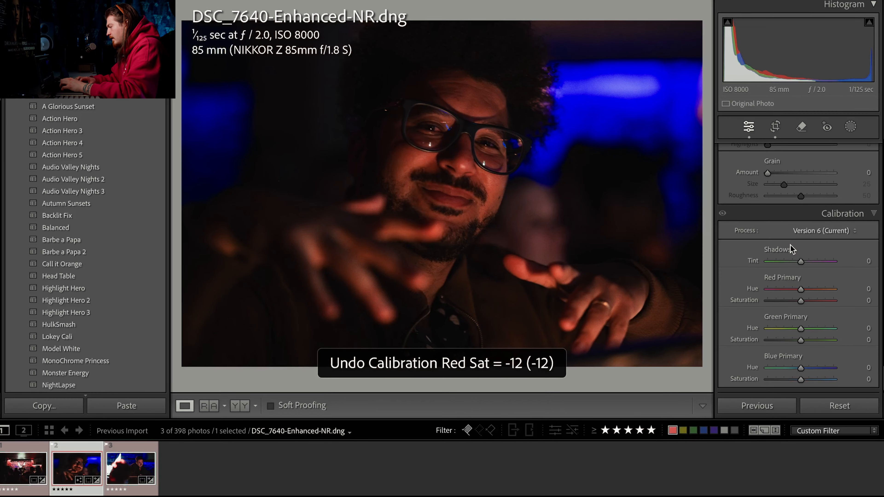
key(ctrl+shift+z)
- Set the Green Primary Saturation to −15, and the Blue Primary Hue to −1 and Saturation to +11
drag(801, 330, 805, 381)
key(ctrl+z)
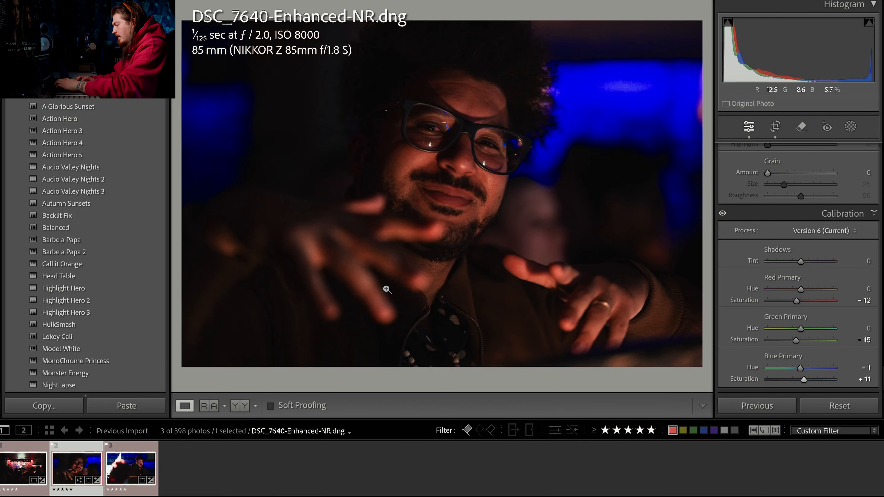
- Compare the before and after versions of the photo side by side and return to the single view
scroll(795, 293, up, 15)
key(y)
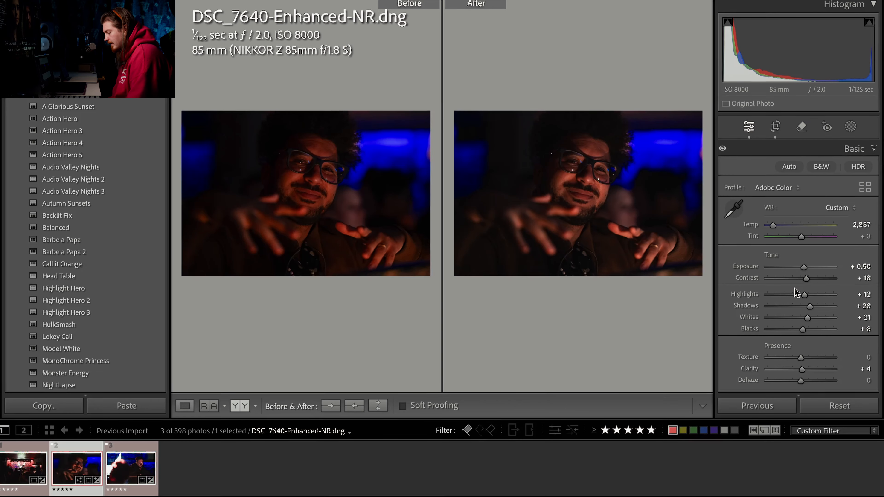
key(y)
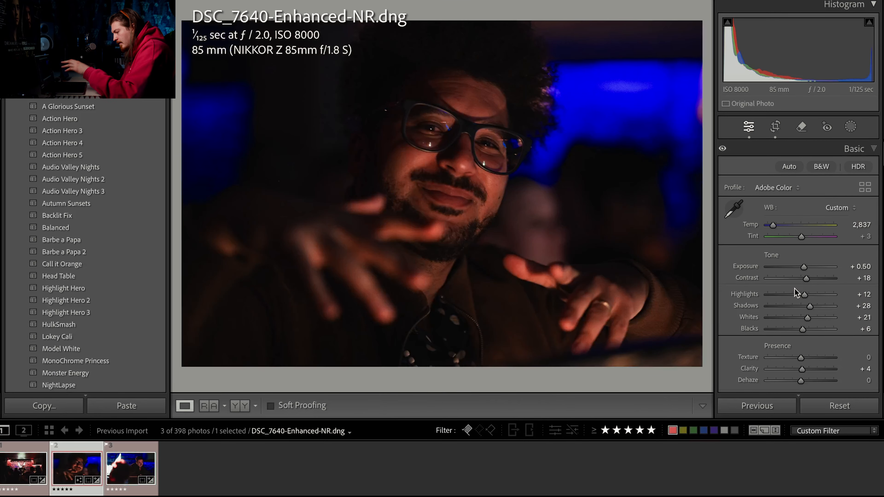